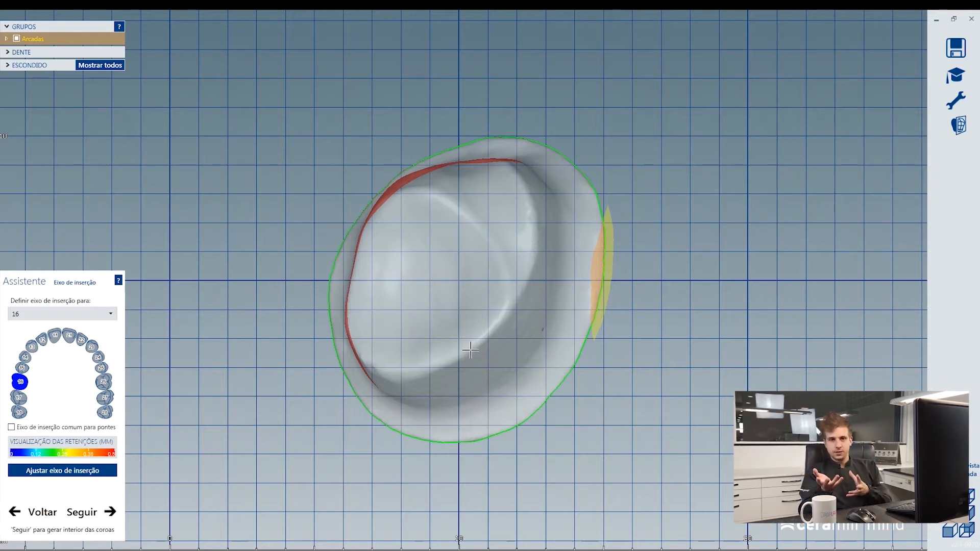
- Try generating the crown interior for tooth 16 with a tilted insertion axis
{"action": "right_click_drag", "start_coordinate": [492, 324], "coordinate": [495, 325]}
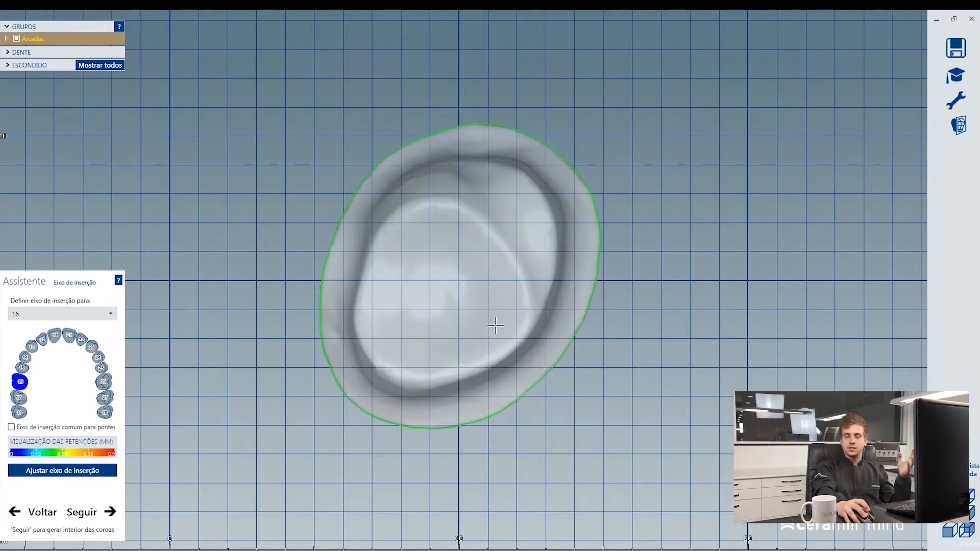
{"action": "right_click_drag", "start_coordinate": [514, 185], "coordinate": [514, 189]}
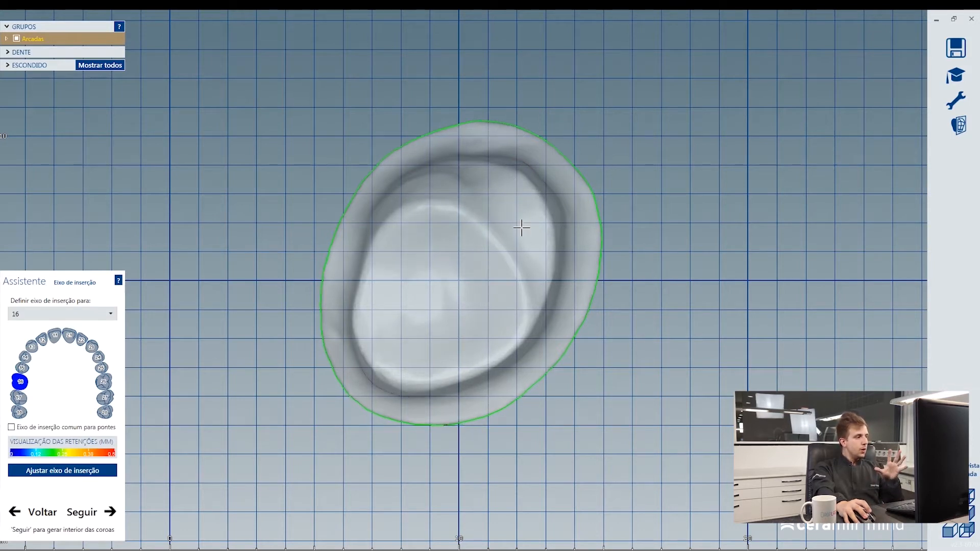
{"action": "right_click_drag", "start_coordinate": [506, 259], "coordinate": [507, 262]}
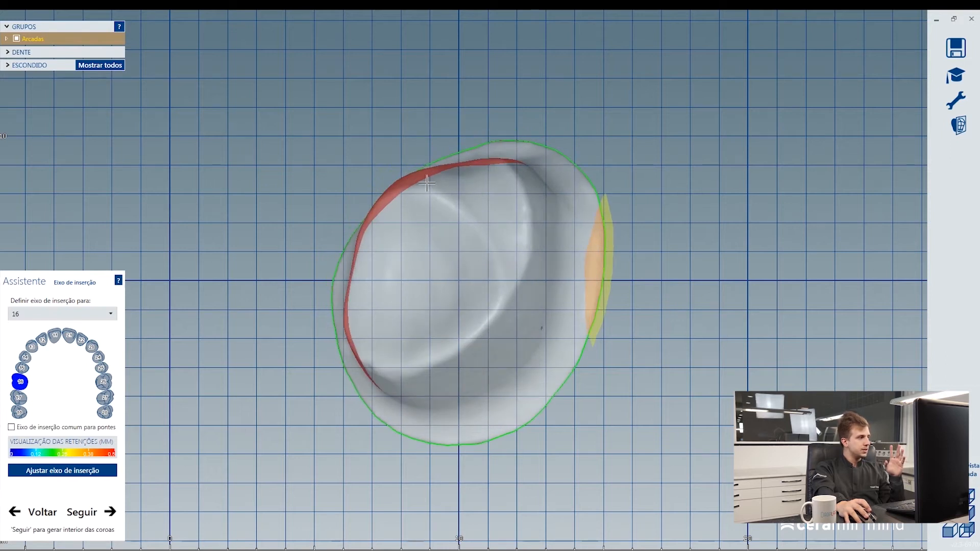
{"action": "scroll", "coordinate": [427, 182], "scroll_direction": "up", "scroll_amount": 5}
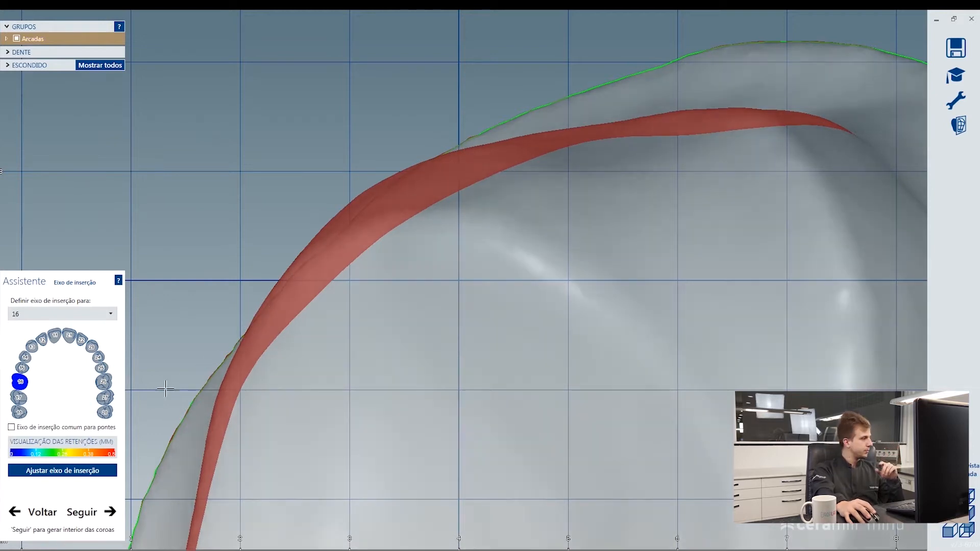
{"action": "left_click", "coordinate": [110, 511]}
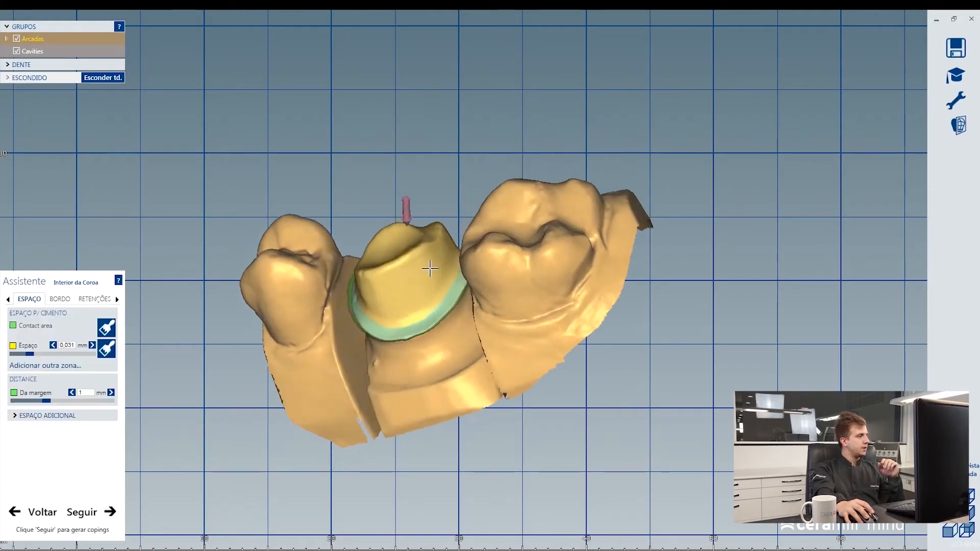
- Examine the prepared tooth, its insertion arrow and the contact band along the margin from several sides
{"action": "scroll", "coordinate": [367, 278], "scroll_direction": "up", "scroll_amount": 5}
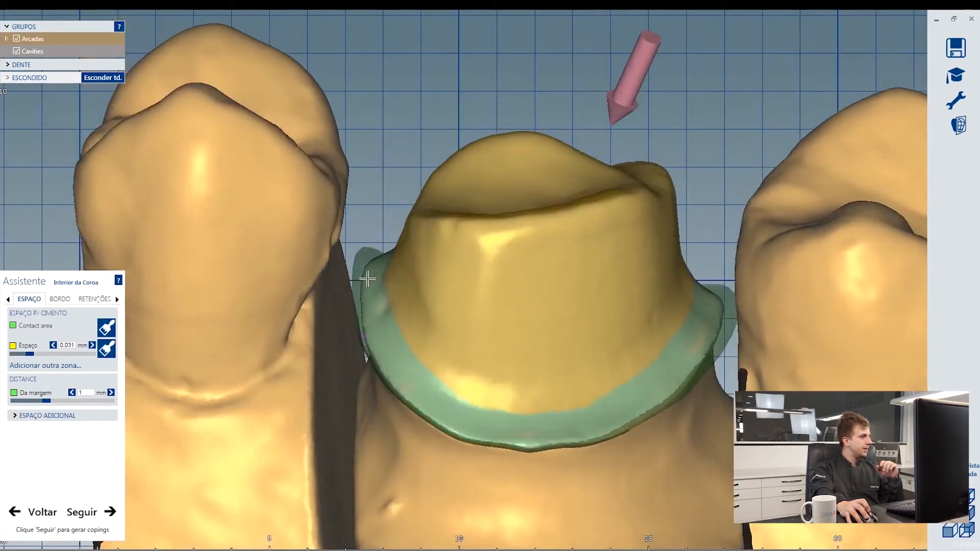
{"action": "right_click_drag", "start_coordinate": [367, 278], "coordinate": [368, 277]}
{"action": "scroll", "coordinate": [503, 208], "scroll_direction": "down", "scroll_amount": 5}
{"action": "right_click_drag", "start_coordinate": [503, 207], "coordinate": [545, 168]}
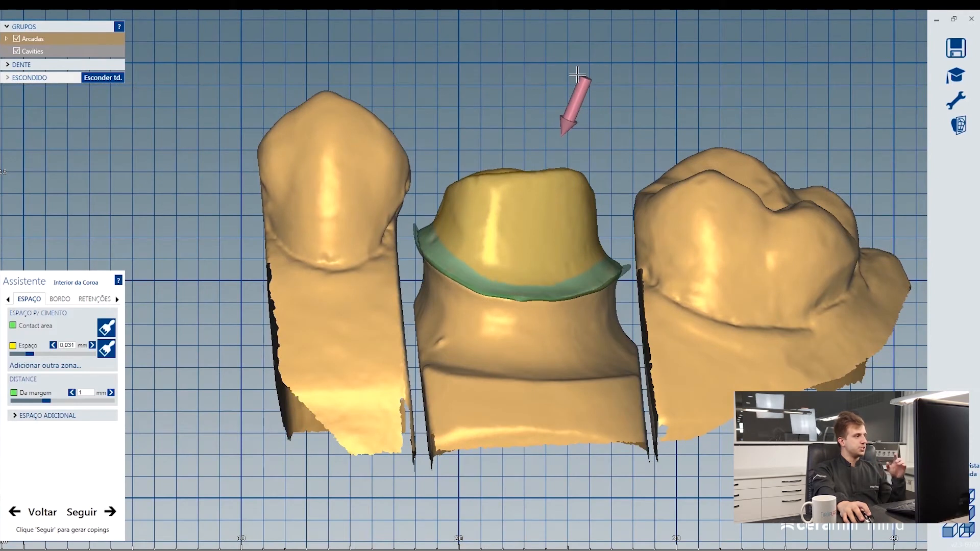
{"action": "scroll", "coordinate": [571, 98], "scroll_direction": "down", "scroll_amount": 3}
{"action": "right_click_drag", "start_coordinate": [569, 98], "coordinate": [551, 127]}
{"action": "scroll", "coordinate": [498, 194], "scroll_direction": "up", "scroll_amount": 6}
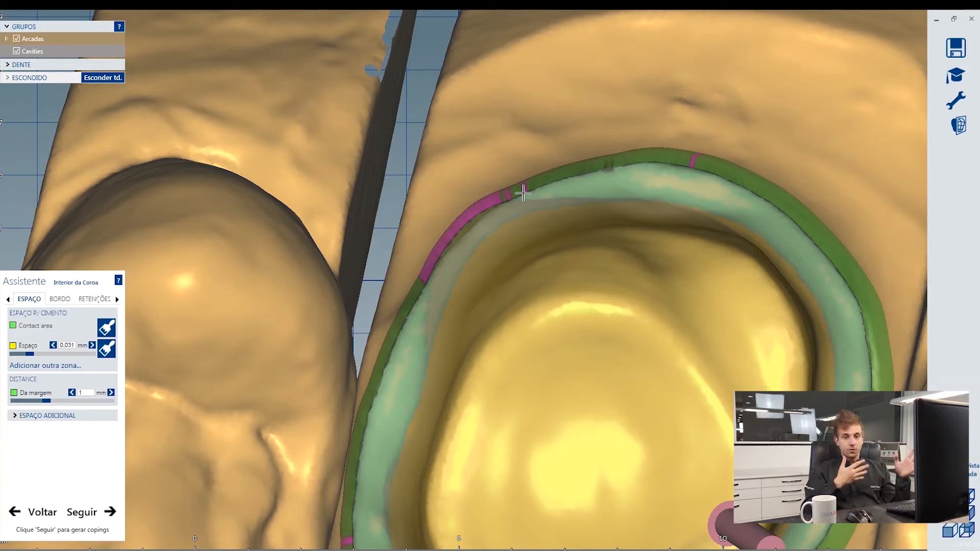
- Inspect the magenta stretches of the margin band up close and compare them with the whole preparation
{"action": "scroll", "coordinate": [523, 193], "scroll_direction": "up", "scroll_amount": 10}
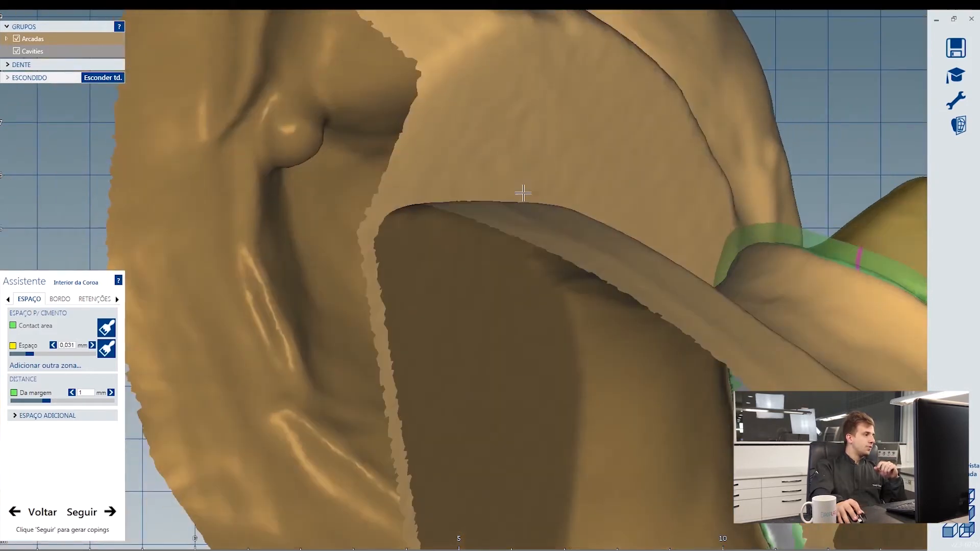
{"action": "right_click_drag", "start_coordinate": [523, 193], "coordinate": [498, 240]}
{"action": "scroll", "coordinate": [497, 240], "scroll_direction": "up", "scroll_amount": 8}
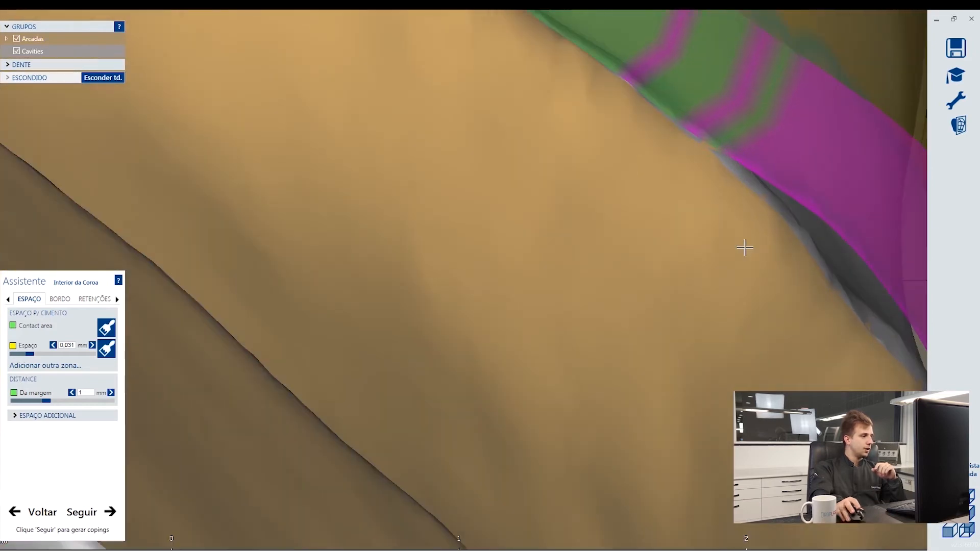
{"action": "right_click_drag", "start_coordinate": [745, 247], "coordinate": [726, 214]}
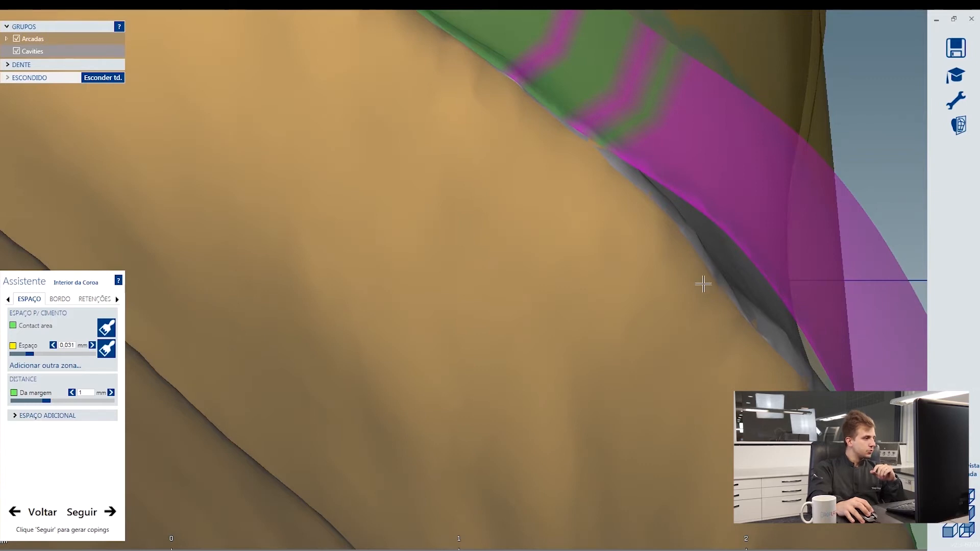
{"action": "scroll", "coordinate": [814, 399], "scroll_direction": "down", "scroll_amount": 6}
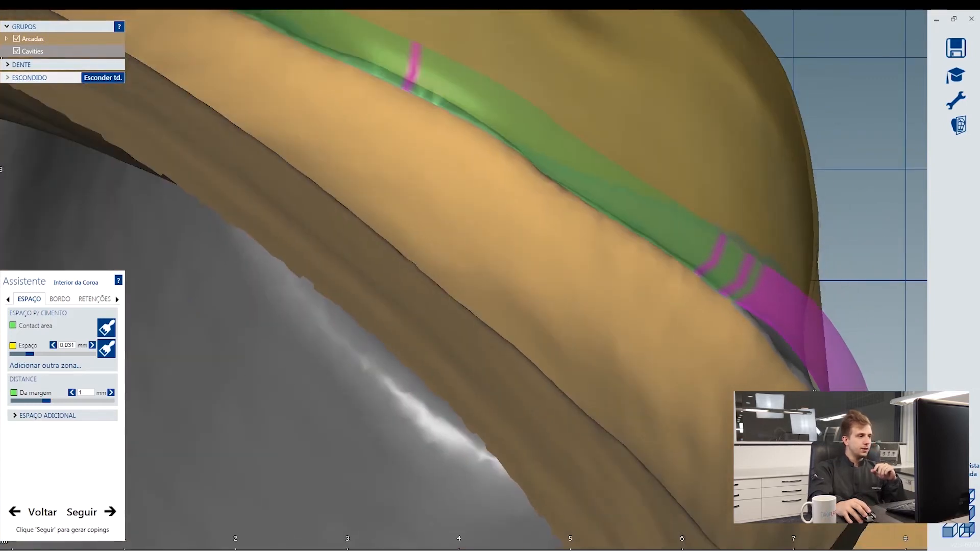
{"action": "scroll", "coordinate": [830, 384], "scroll_direction": "down", "scroll_amount": 10}
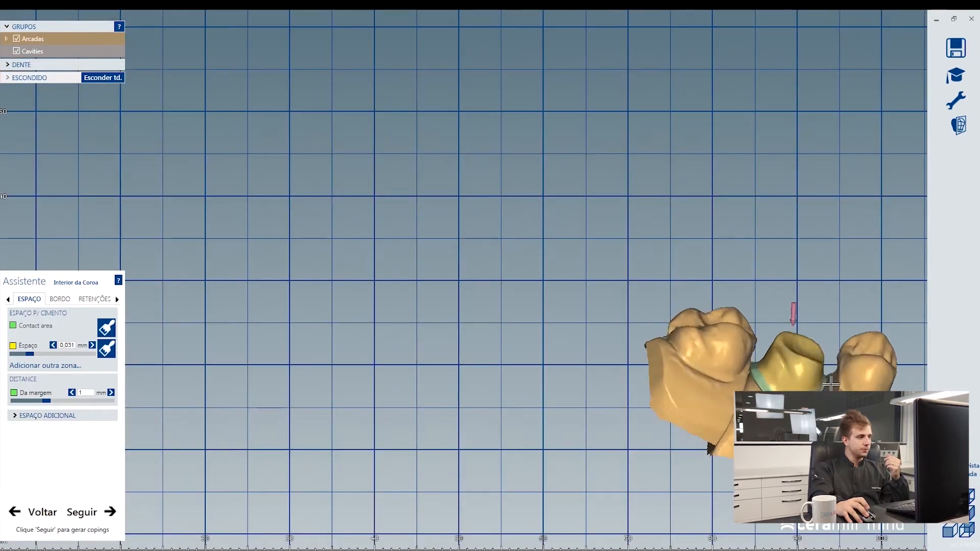
{"action": "right_click_drag", "start_coordinate": [830, 384], "coordinate": [825, 443]}
{"action": "scroll", "coordinate": [826, 381], "scroll_direction": "up", "scroll_amount": 6}
- Return to the insertion axis of tooth 16, adjust it to an occlusal view, and regenerate the crown interior
{"action": "left_click", "coordinate": [72, 512]}
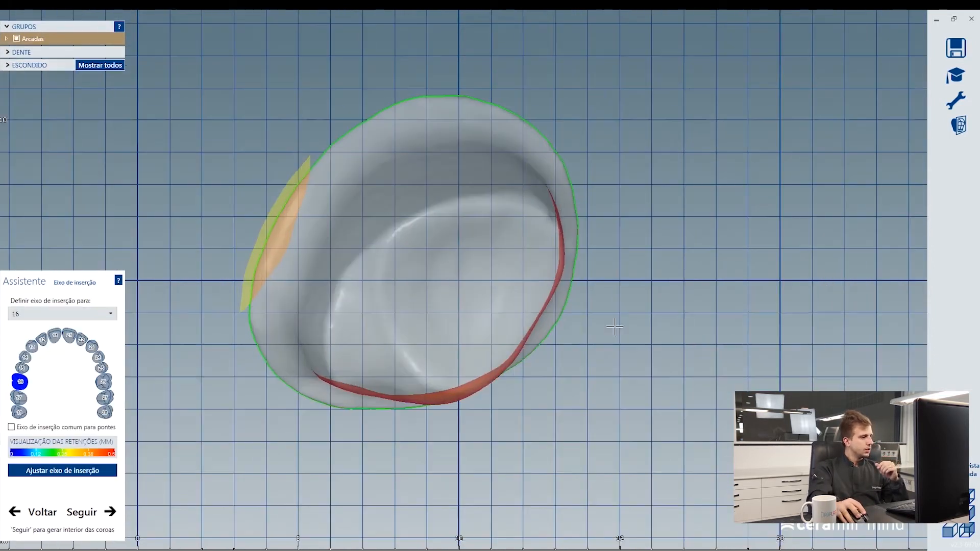
{"action": "right_click_drag", "start_coordinate": [617, 328], "coordinate": [515, 311]}
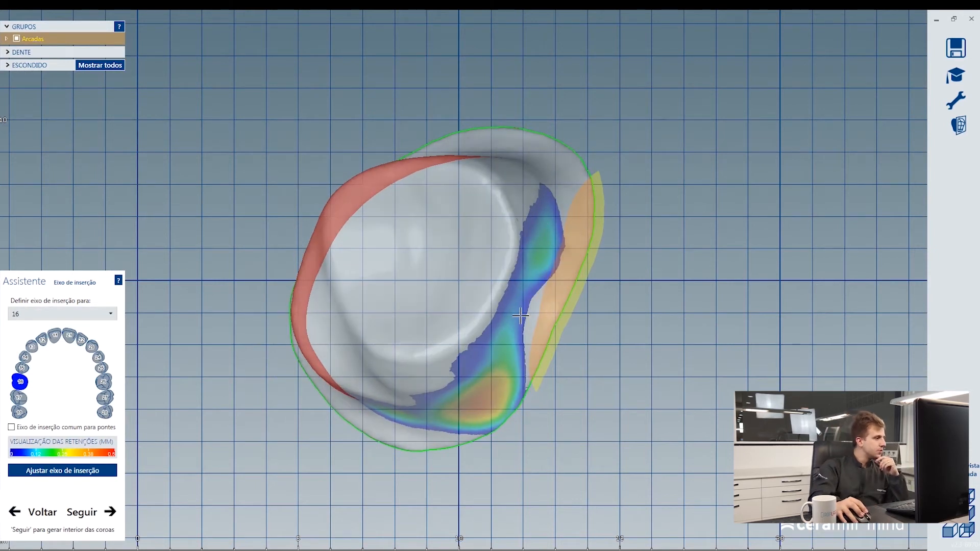
{"action": "right_click_drag", "start_coordinate": [443, 306], "coordinate": [448, 309]}
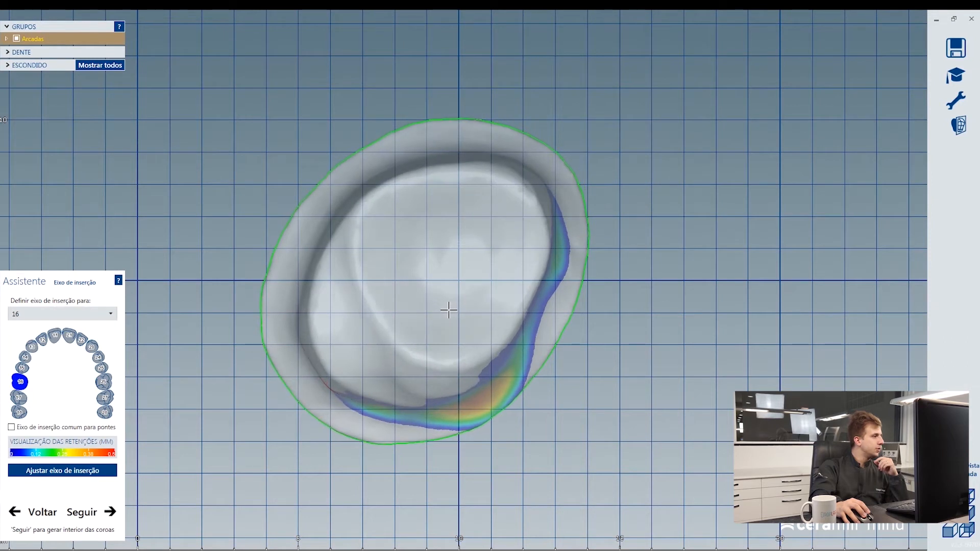
{"action": "left_click", "coordinate": [95, 469]}
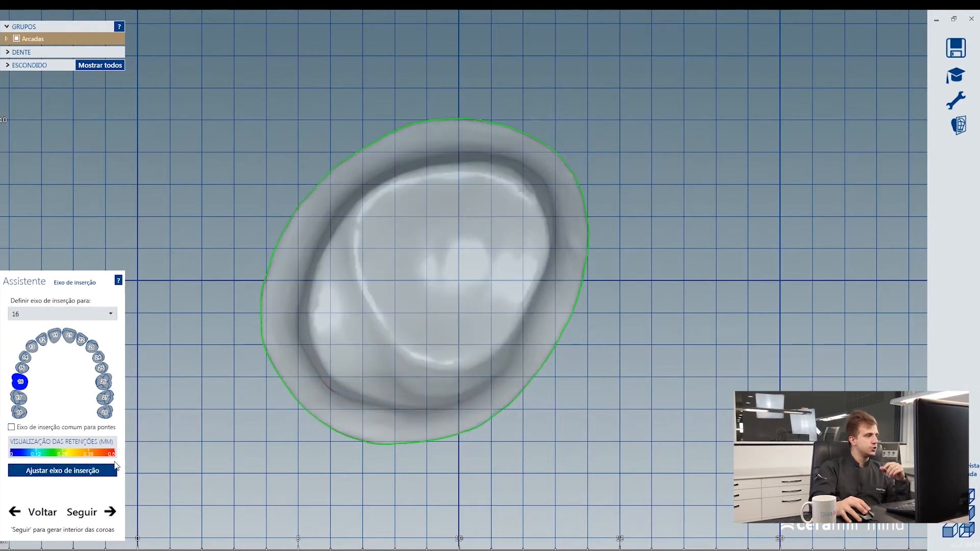
{"action": "left_click", "coordinate": [93, 513]}
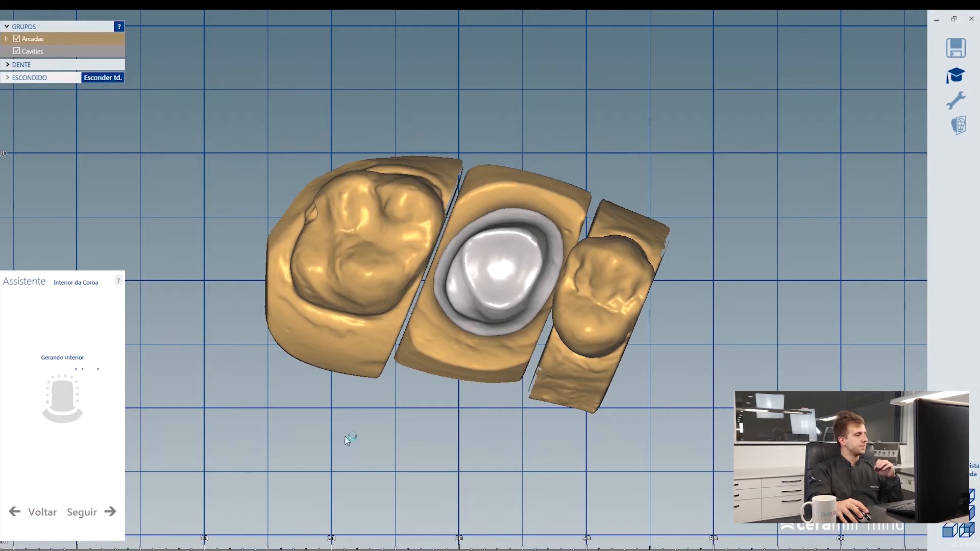
- Examine the regenerated margin band and insertion direction of the preparation up close, from above and from the side
{"action": "right_click_drag", "start_coordinate": [447, 369], "coordinate": [482, 203]}
{"action": "right_click_drag", "start_coordinate": [514, 278], "coordinate": [514, 438]}
{"action": "scroll", "coordinate": [503, 197], "scroll_direction": "up", "scroll_amount": 10}
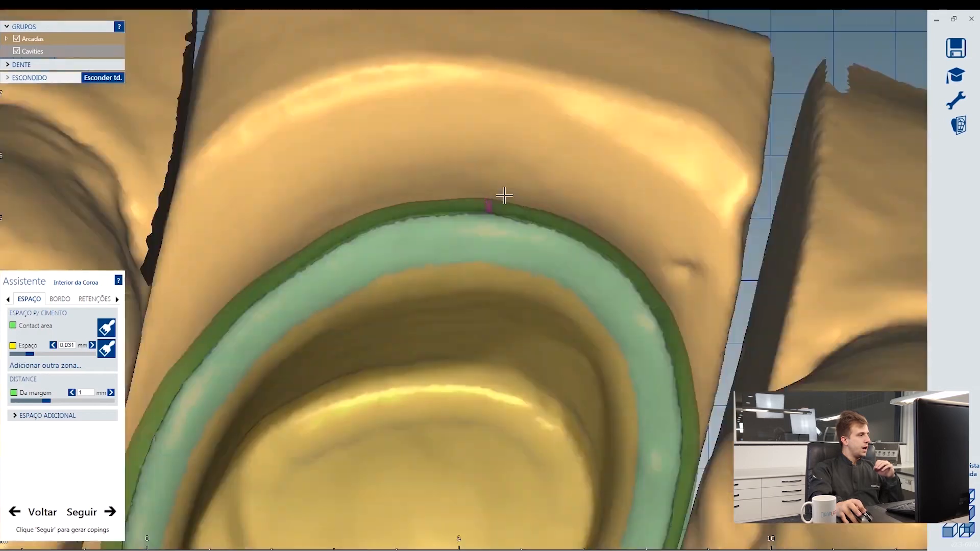
{"action": "scroll", "coordinate": [485, 213], "scroll_direction": "up", "scroll_amount": 3}
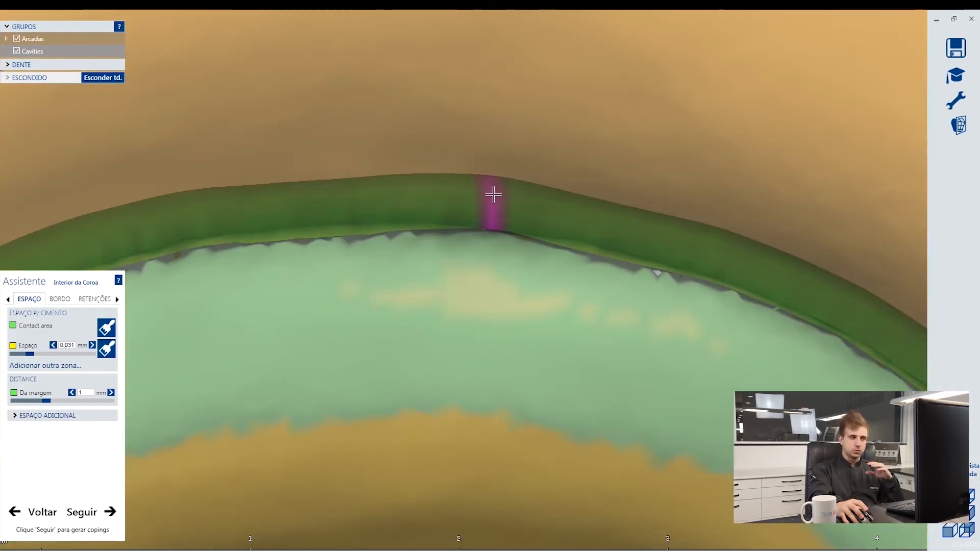
{"action": "scroll", "coordinate": [494, 195], "scroll_direction": "down", "scroll_amount": 10}
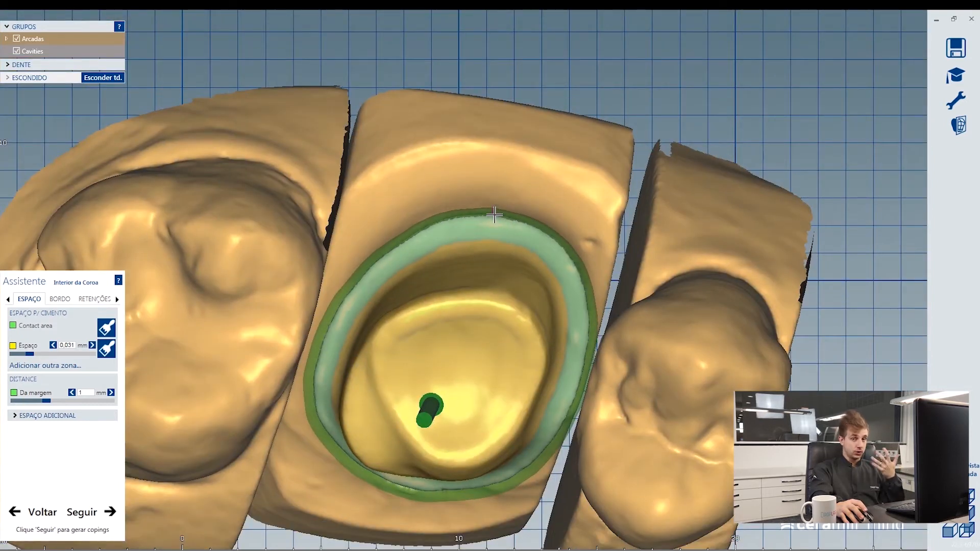
{"action": "scroll", "coordinate": [493, 215], "scroll_direction": "down", "scroll_amount": 3}
{"action": "right_click_drag", "start_coordinate": [485, 286], "coordinate": [485, 287]}
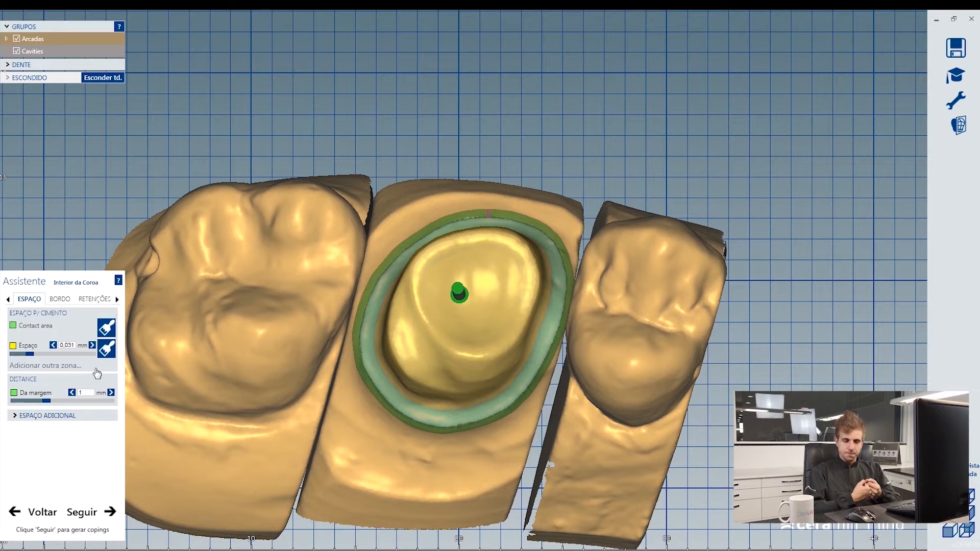
{"action": "right_click_drag", "start_coordinate": [338, 308], "coordinate": [340, 300]}
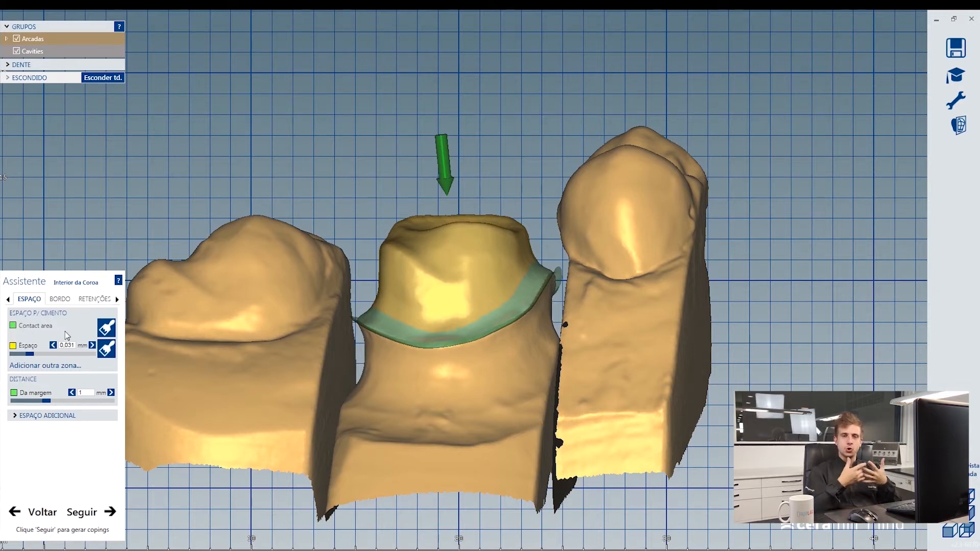
- Set the cement space's distance from the margin to 0.3 mm
{"action": "scroll", "coordinate": [511, 283], "scroll_direction": "up", "scroll_amount": 5}
{"action": "middle_click_drag", "start_coordinate": [423, 285], "coordinate": [456, 260]}
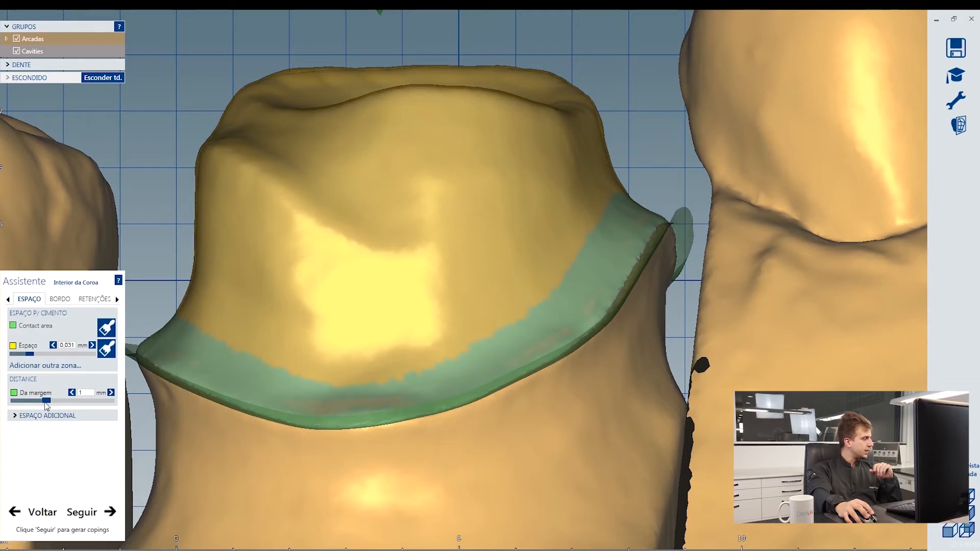
{"action": "left_click_drag", "start_coordinate": [47, 401], "coordinate": [28, 403]}
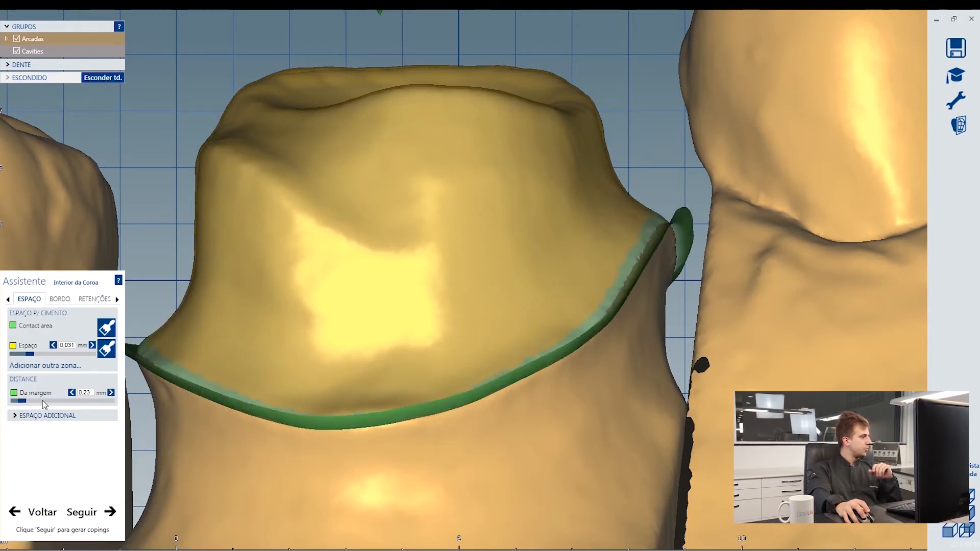
{"action": "left_click", "coordinate": [86, 393]}
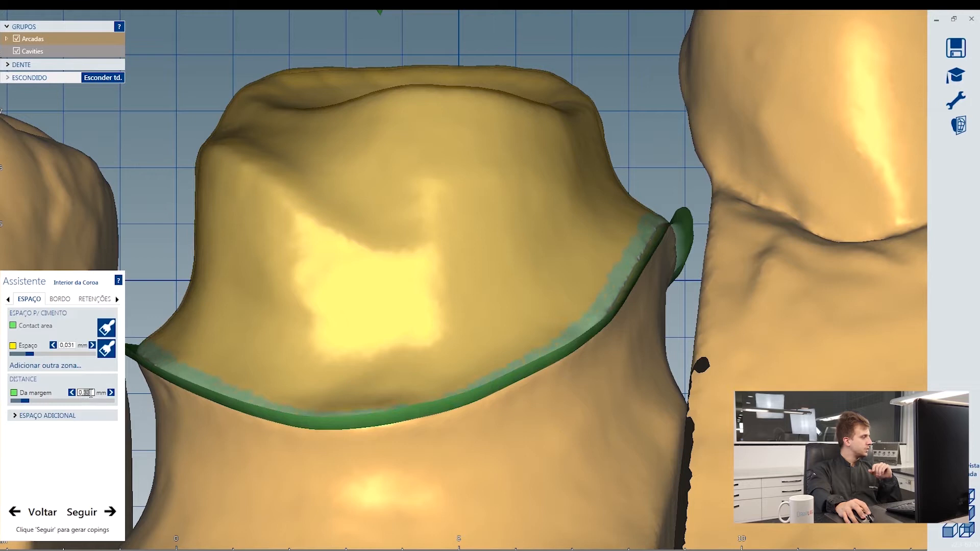
{"action": "type", "text": "0,3"}
{"action": "key", "text": "Tab"}
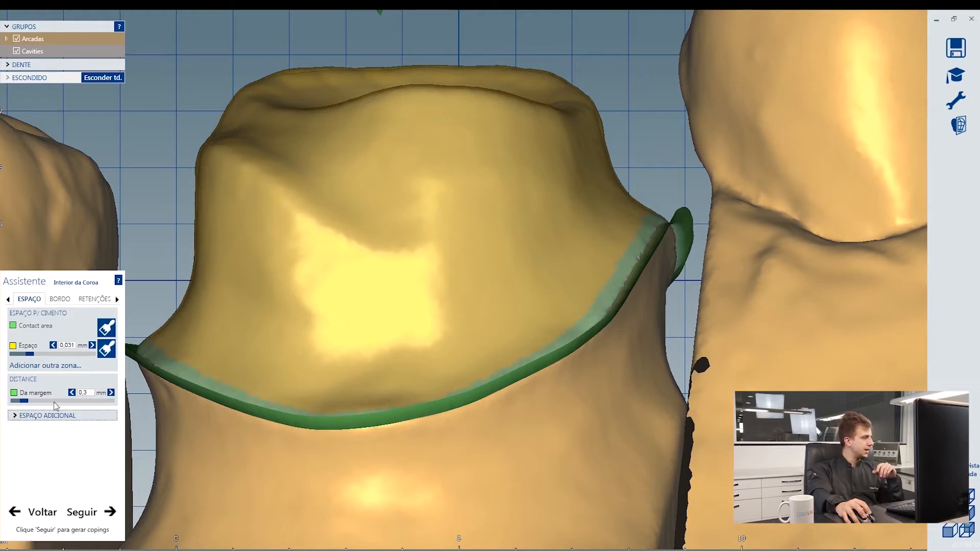
- Try cement space values of 0.15 mm and 0 mm while viewing the preparation's outline up close
{"action": "right_click_drag", "start_coordinate": [338, 316], "coordinate": [515, 265]}
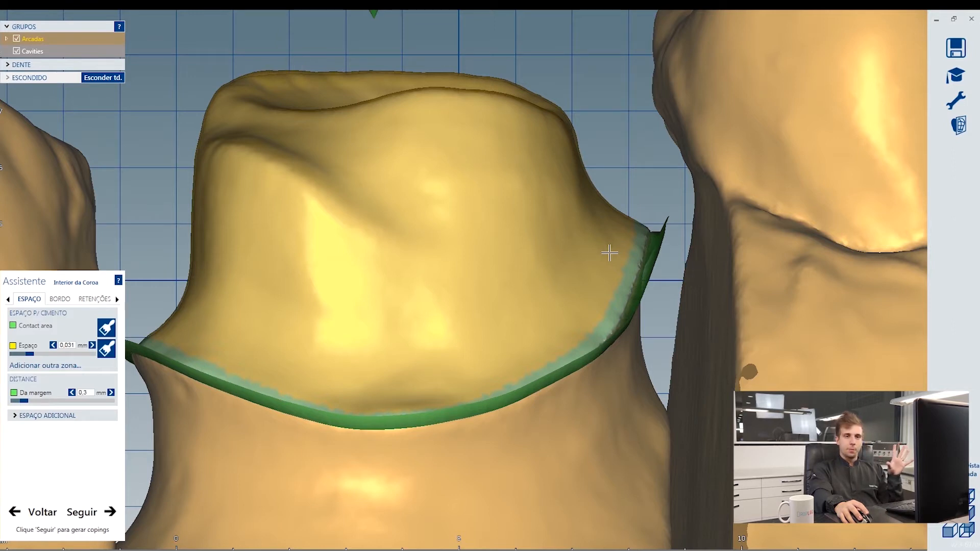
{"action": "middle_click_drag", "start_coordinate": [439, 221], "coordinate": [491, 195]}
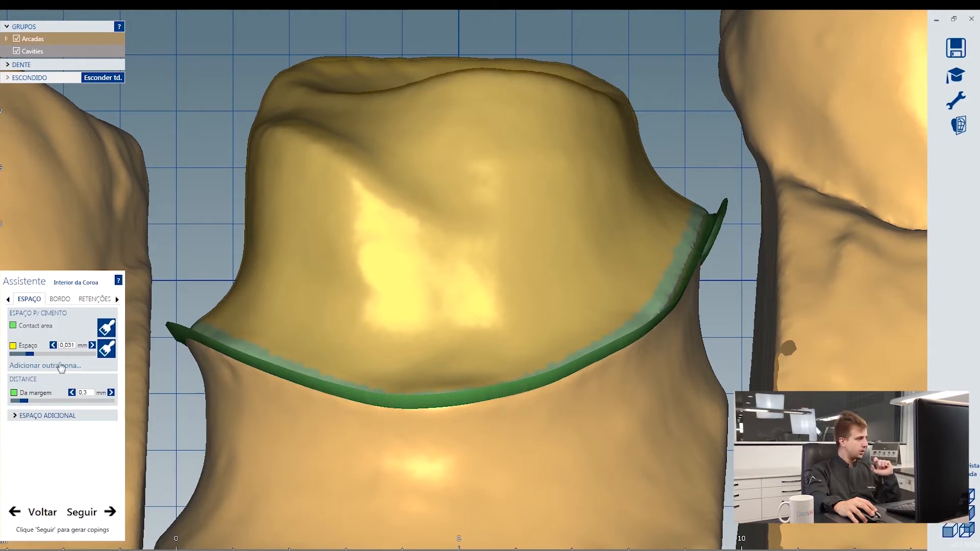
{"action": "right_click_drag", "start_coordinate": [332, 275], "coordinate": [396, 206]}
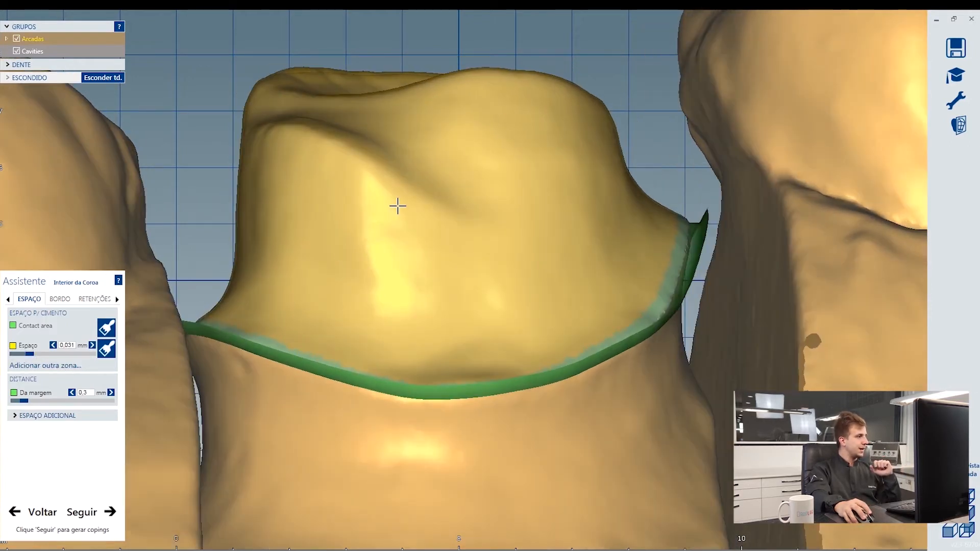
{"action": "scroll", "coordinate": [636, 72], "scroll_direction": "up", "scroll_amount": 10}
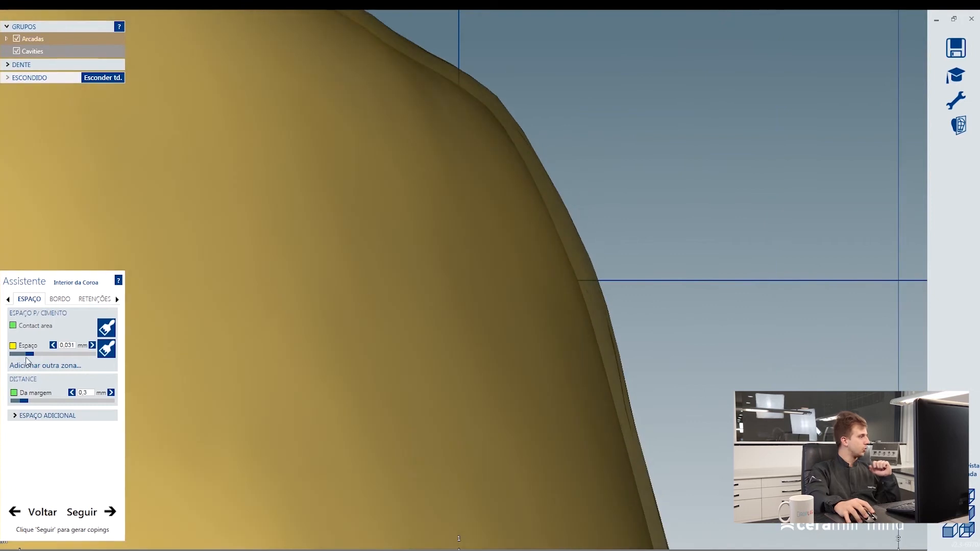
{"action": "left_click_drag", "start_coordinate": [30, 353], "coordinate": [214, 343]}
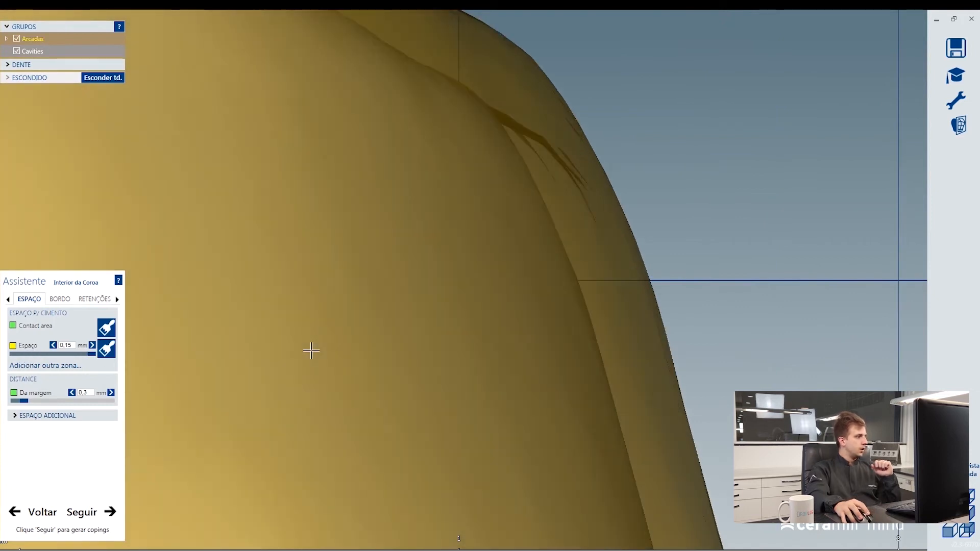
{"action": "left_click_drag", "start_coordinate": [93, 353], "coordinate": [12, 353]}
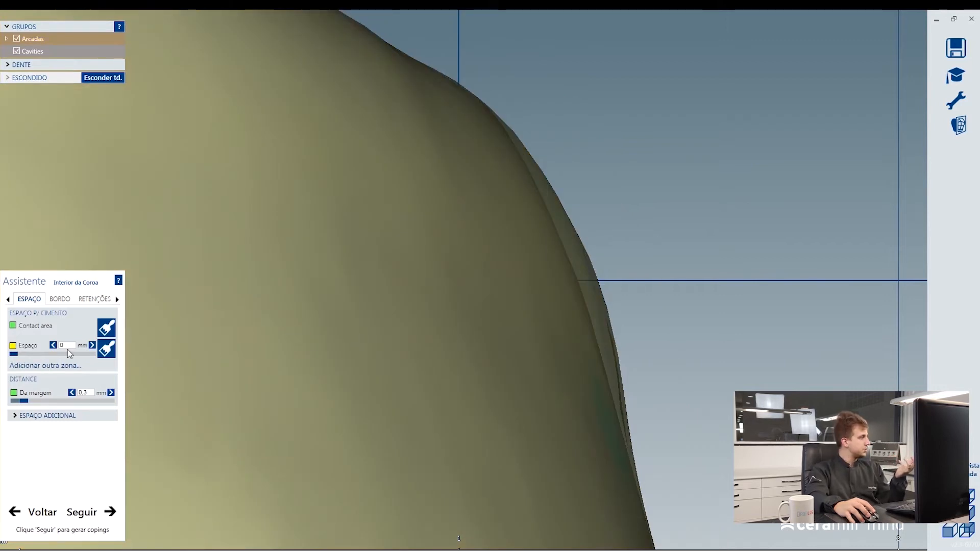
- Set the cement space back to 0.031 mm
{"action": "left_click", "coordinate": [69, 346]}
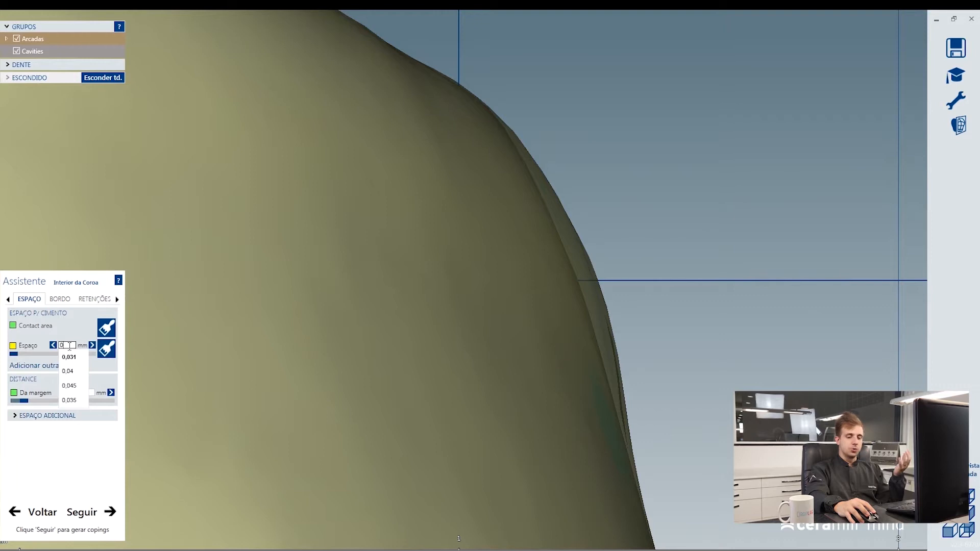
{"action": "left_click", "coordinate": [69, 357]}
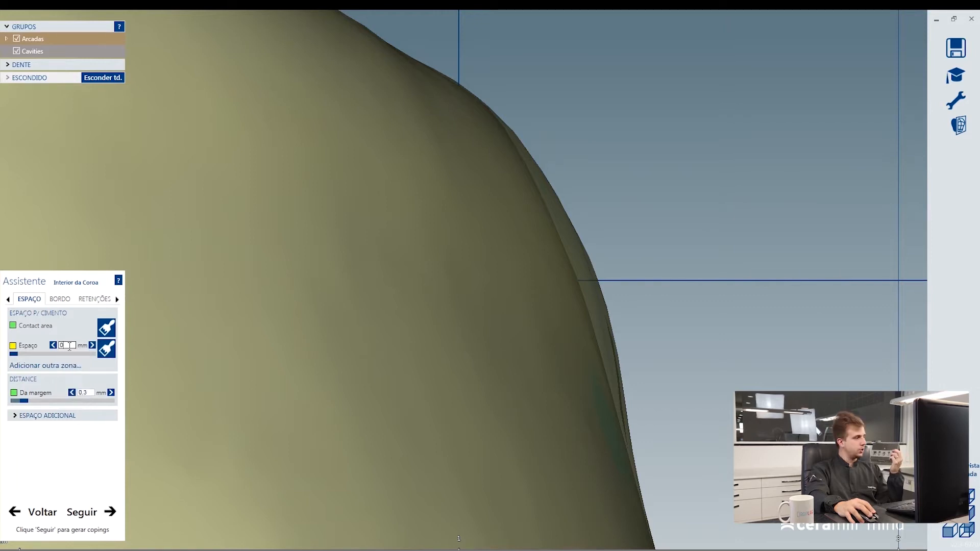
{"action": "right_click", "coordinate": [69, 349]}
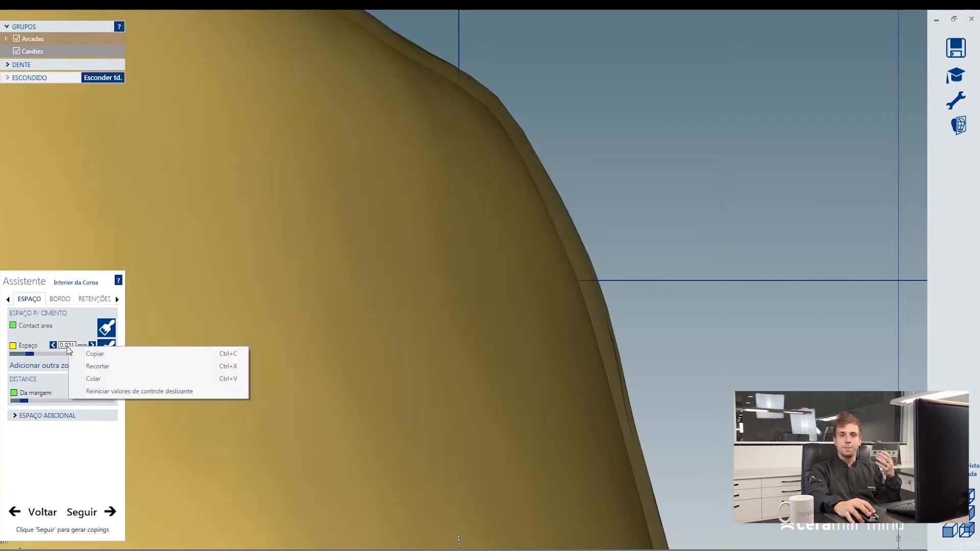
{"action": "left_click", "coordinate": [73, 316]}
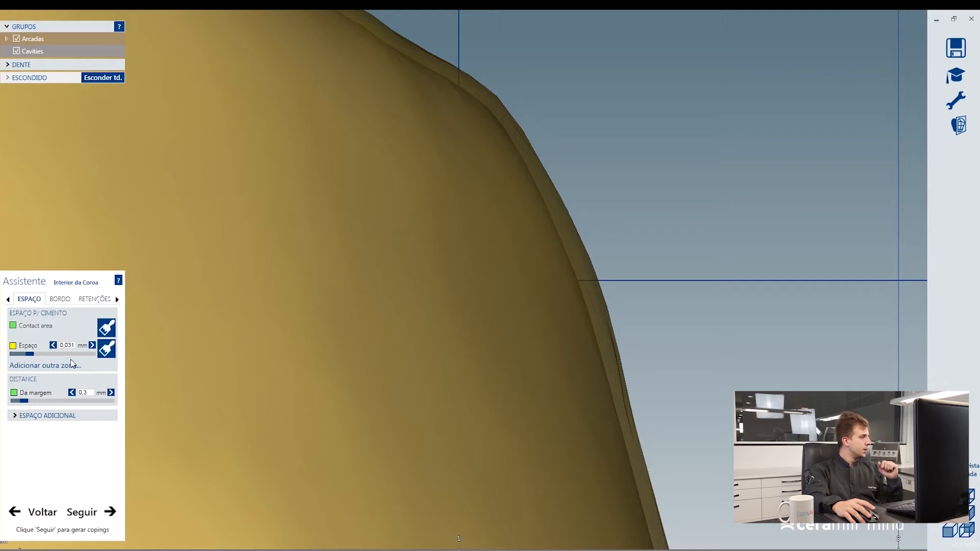
- Add another cement space zone, activate its brush, and set its space to 0.139 mm
{"action": "scroll", "coordinate": [316, 338], "scroll_direction": "down", "scroll_amount": 5}
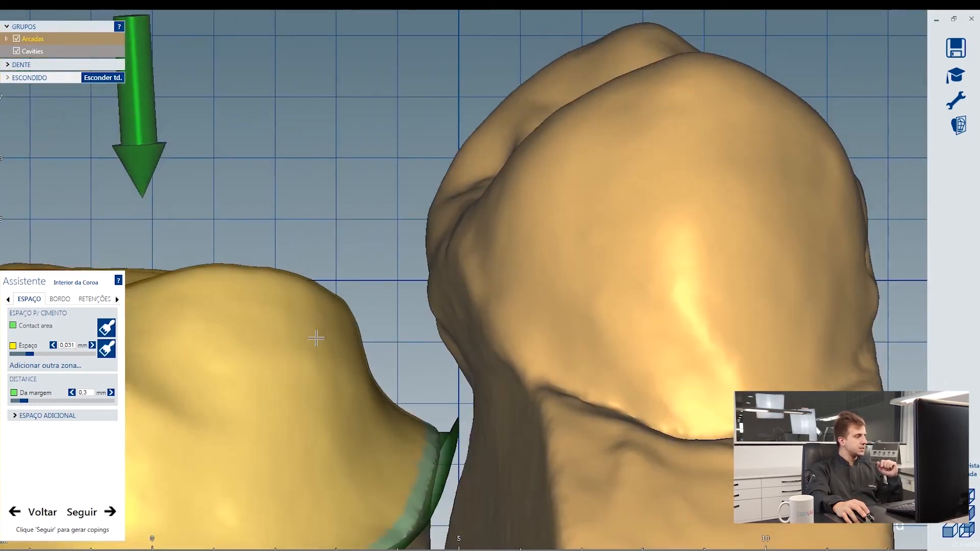
{"action": "right_click_drag", "start_coordinate": [316, 338], "coordinate": [623, 206]}
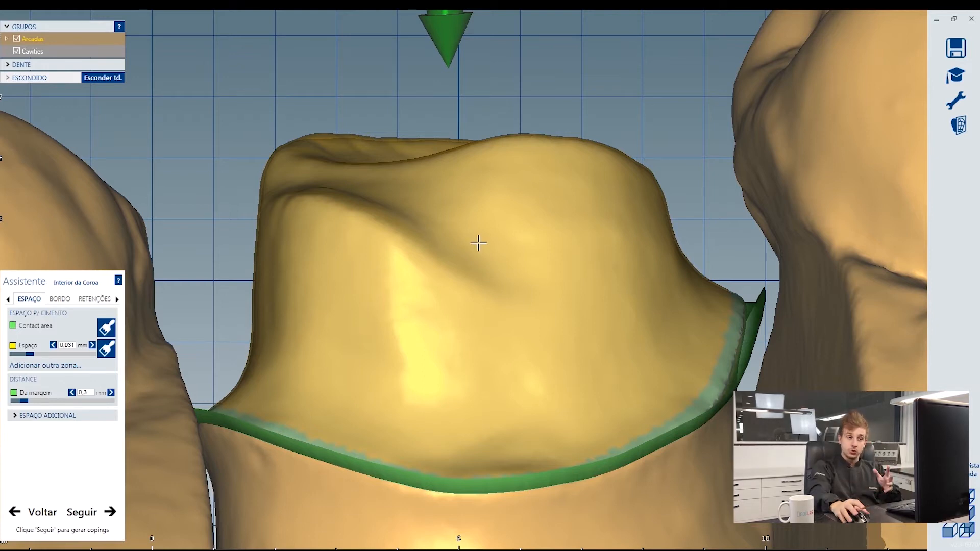
{"action": "left_click", "coordinate": [38, 366]}
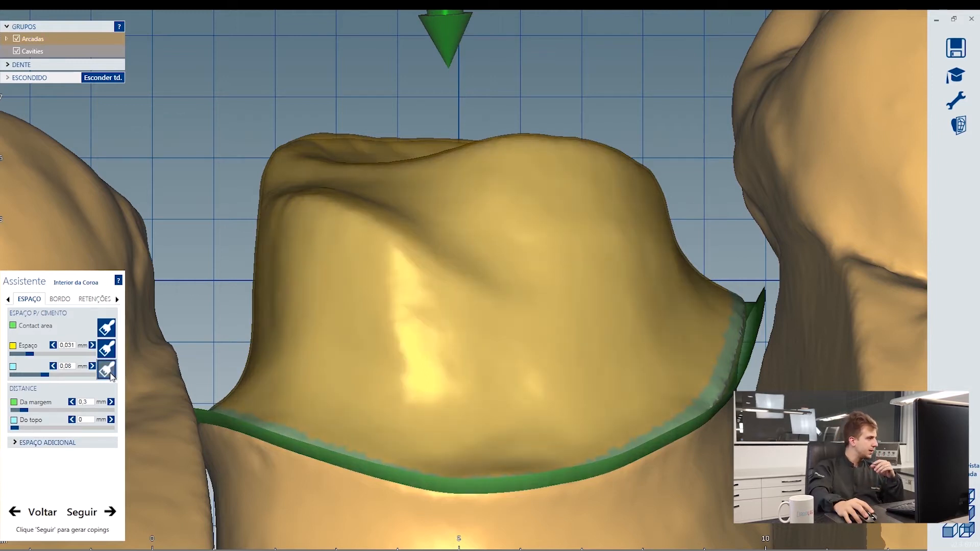
{"action": "left_click", "coordinate": [106, 369]}
{"action": "scroll", "coordinate": [406, 230], "scroll_direction": "down", "scroll_amount": 5}
{"action": "right_click_drag", "start_coordinate": [467, 223], "coordinate": [470, 233]}
{"action": "scroll", "coordinate": [494, 234], "scroll_direction": "up", "scroll_amount": 4}
{"action": "left_click_drag", "start_coordinate": [47, 374], "coordinate": [70, 378]}
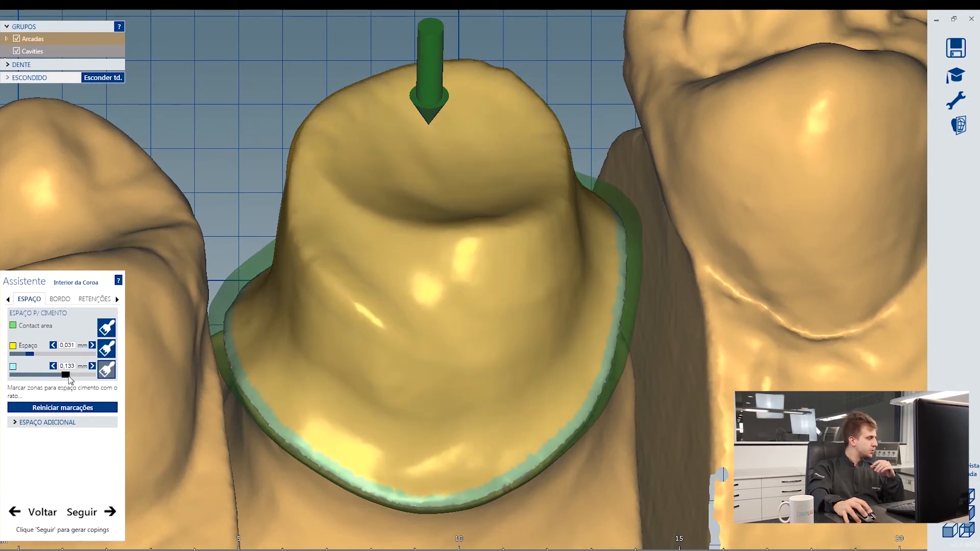
- Paint the additional cement space zone along the upper edge of the preparation's side wall
{"action": "mouse_move", "coordinate": [364, 250]}
{"action": "left_mouse_down"}
{"action": "mouse_move", "coordinate": [513, 230]}
{"action": "mouse_move", "coordinate": [531, 243]}
{"action": "left_mouse_up"}
{"action": "mouse_move", "coordinate": [531, 243]}
{"action": "right_mouse_down"}
{"action": "mouse_move", "coordinate": [516, 278]}
{"action": "mouse_move", "coordinate": [541, 258]}
{"action": "right_mouse_up"}
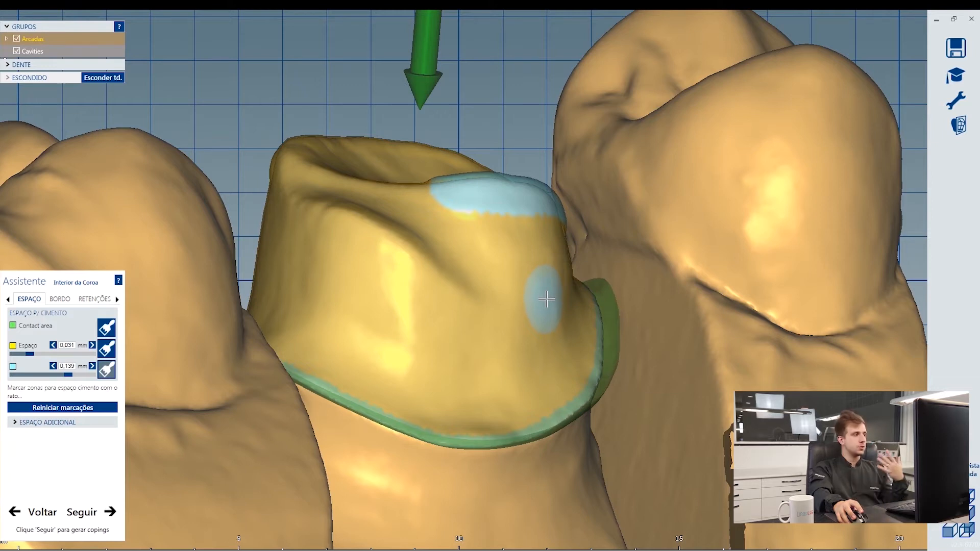
{"action": "right_click_drag", "start_coordinate": [545, 299], "coordinate": [521, 306]}
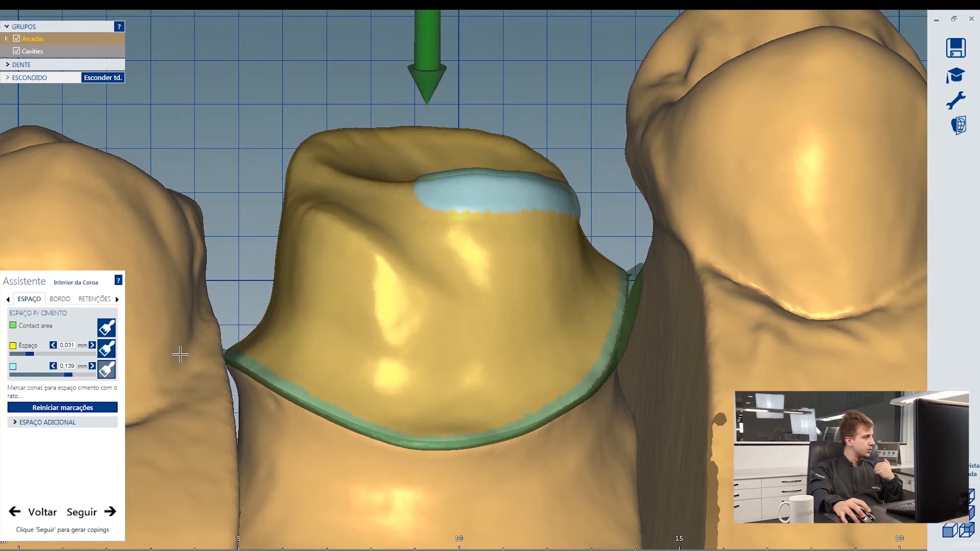
- Paint over the marked upper edge with the regular 0.031 mm cement space brush
{"action": "left_click", "coordinate": [108, 349]}
{"action": "right_click_drag", "start_coordinate": [407, 198], "coordinate": [413, 242]}
{"action": "mouse_move", "coordinate": [418, 222]}
{"action": "left_mouse_down"}
{"action": "mouse_move", "coordinate": [419, 210]}
{"action": "mouse_move", "coordinate": [531, 223]}
{"action": "mouse_move", "coordinate": [549, 183]}
{"action": "mouse_move", "coordinate": [562, 251]}
{"action": "left_mouse_up"}
{"action": "right_click_drag", "start_coordinate": [471, 288], "coordinate": [475, 285]}
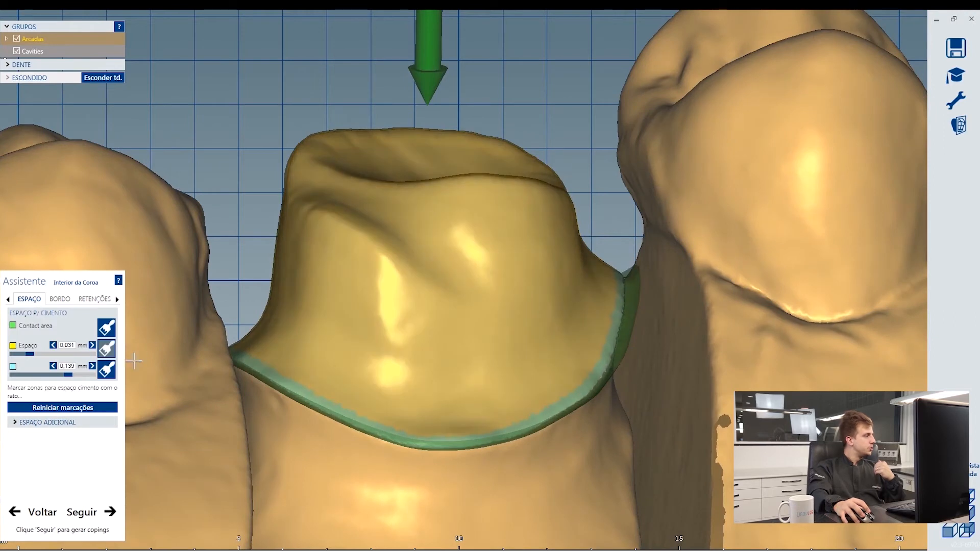
- Set the additional zone's space to 0.013 mm, paint a vertical strip on the preparation's side wall, and examine it
{"action": "left_click_drag", "start_coordinate": [19, 386], "coordinate": [17, 388]}
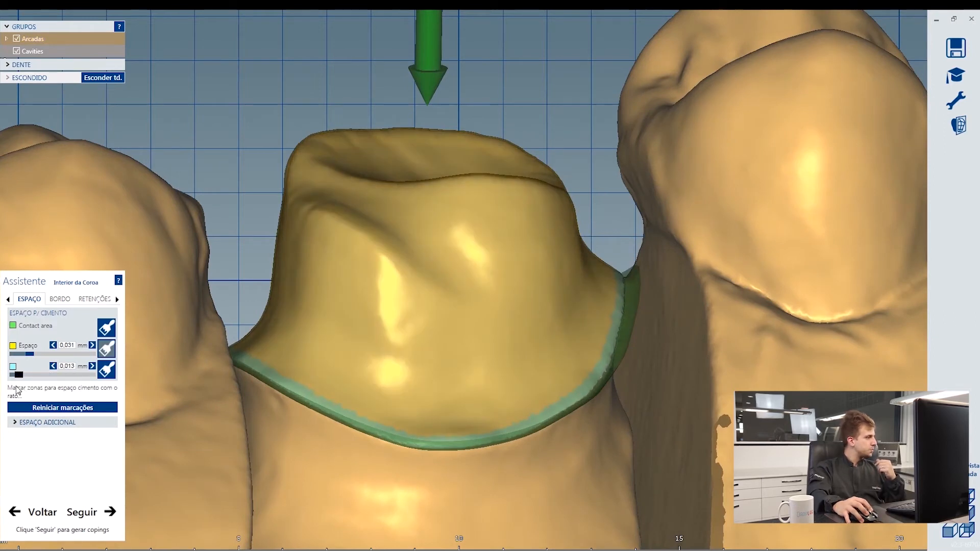
{"action": "left_click", "coordinate": [106, 369]}
{"action": "mouse_move", "coordinate": [478, 244]}
{"action": "left_mouse_down"}
{"action": "mouse_move", "coordinate": [461, 252]}
{"action": "mouse_move", "coordinate": [453, 346]}
{"action": "left_mouse_up"}
{"action": "left_click", "coordinate": [550, 355]}
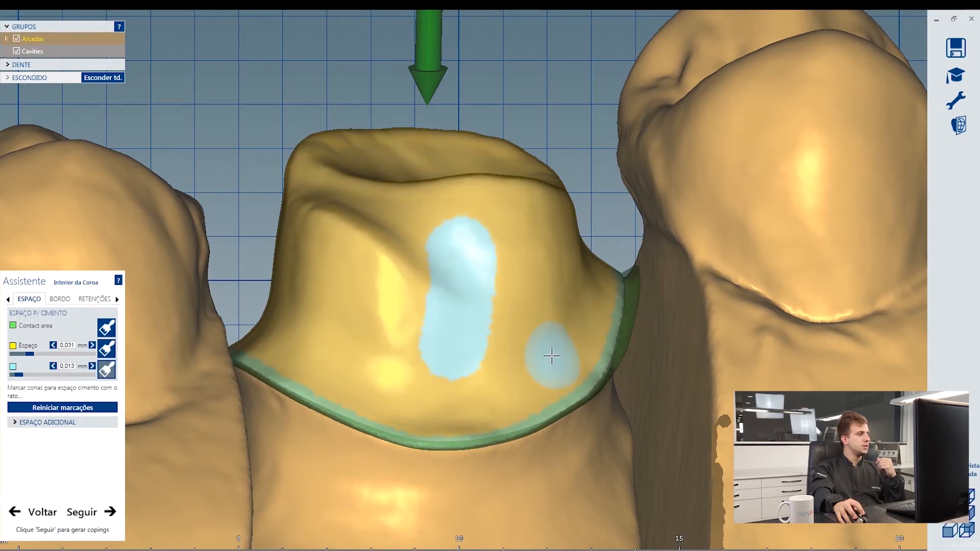
{"action": "scroll", "coordinate": [464, 427], "scroll_direction": "up", "scroll_amount": 6}
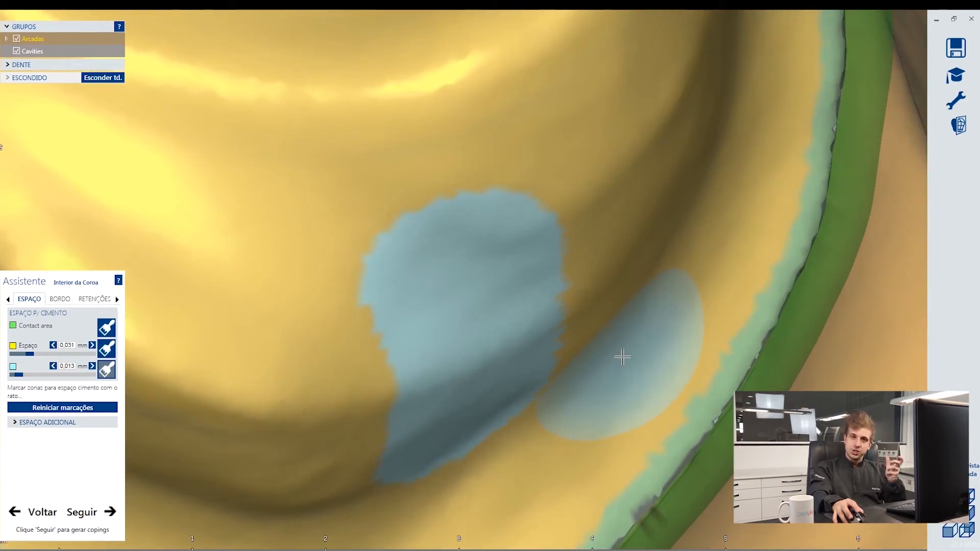
{"action": "scroll", "coordinate": [531, 324], "scroll_direction": "down", "scroll_amount": 6}
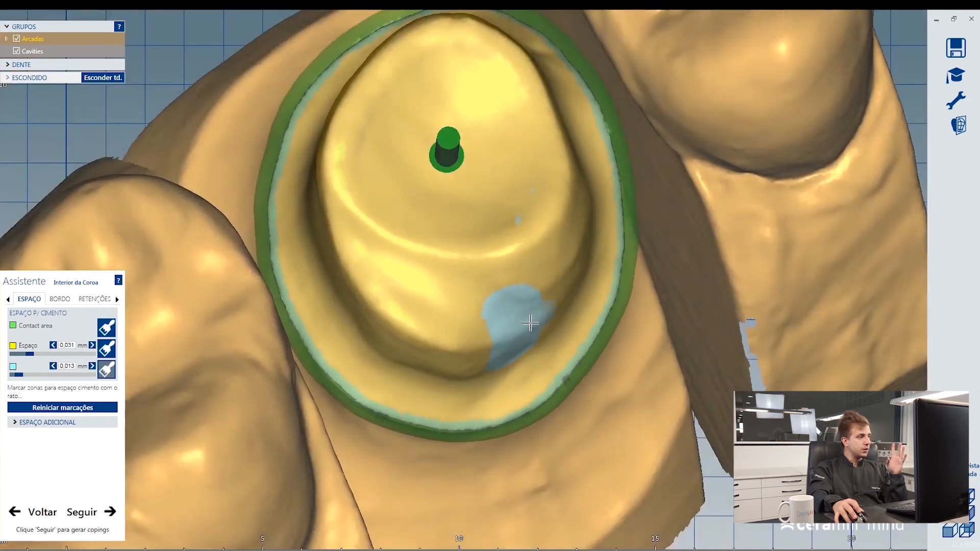
{"action": "right_click_drag", "start_coordinate": [531, 323], "coordinate": [531, 325]}
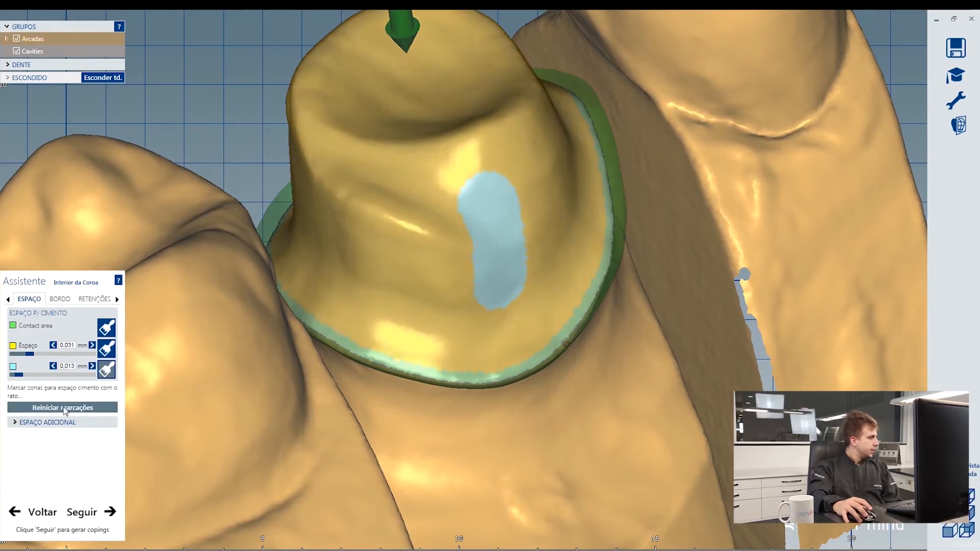
- Set the linked axial and radial additional space to -0.025 mm, and unlock and relock their link
{"action": "left_click", "coordinate": [56, 421]}
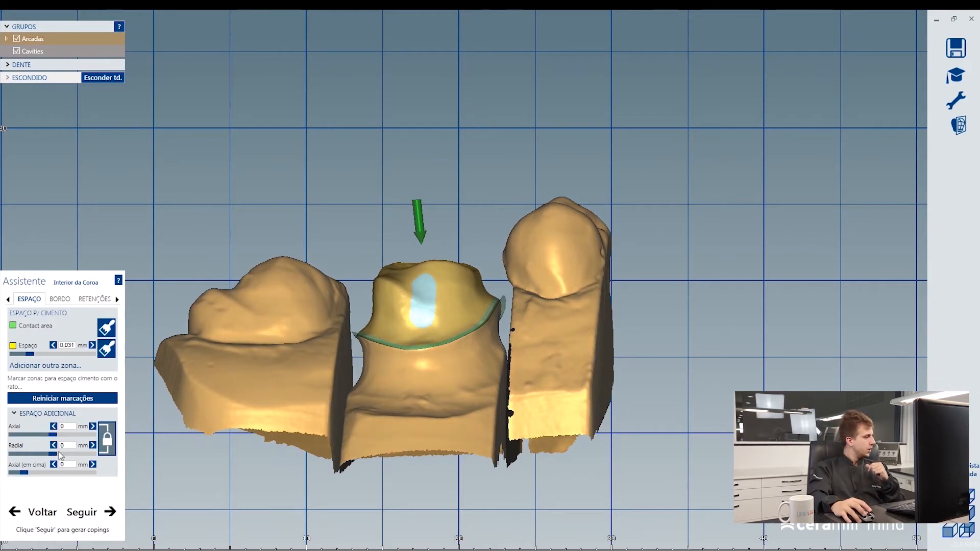
{"action": "left_click", "coordinate": [54, 427]}
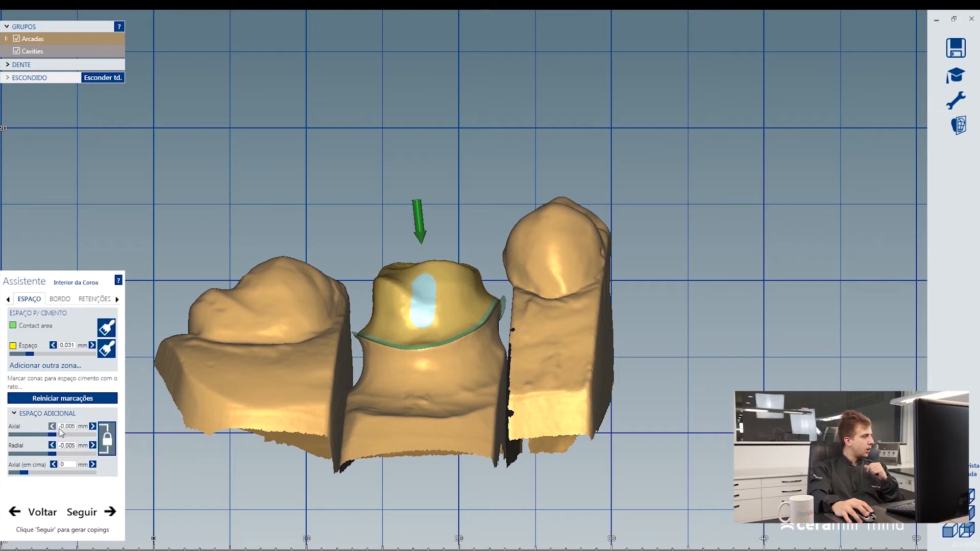
{"action": "mouse_move", "coordinate": [60, 435]}
{"action": "left_mouse_down"}
{"action": "mouse_move", "coordinate": [77, 436]}
{"action": "mouse_move", "coordinate": [52, 437]}
{"action": "left_mouse_up"}
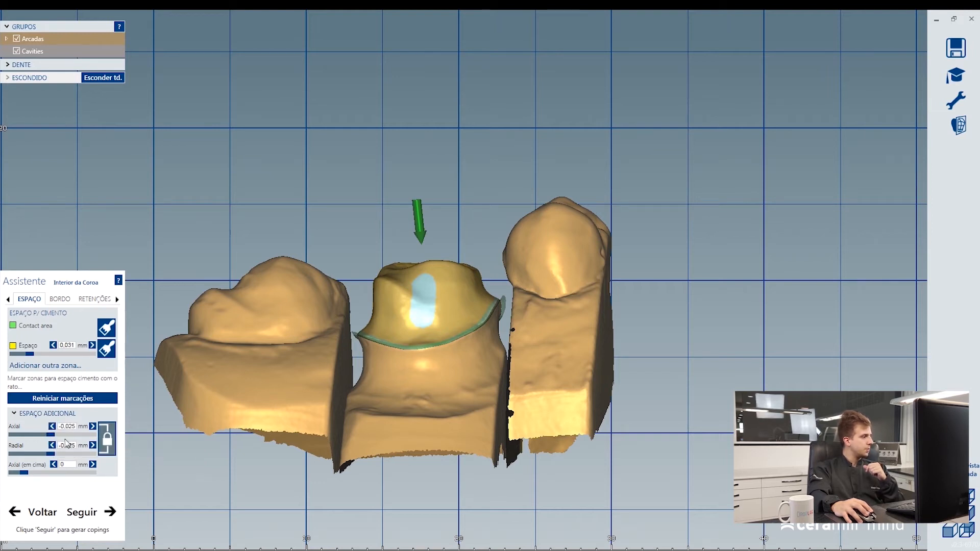
{"action": "left_click", "coordinate": [107, 439]}
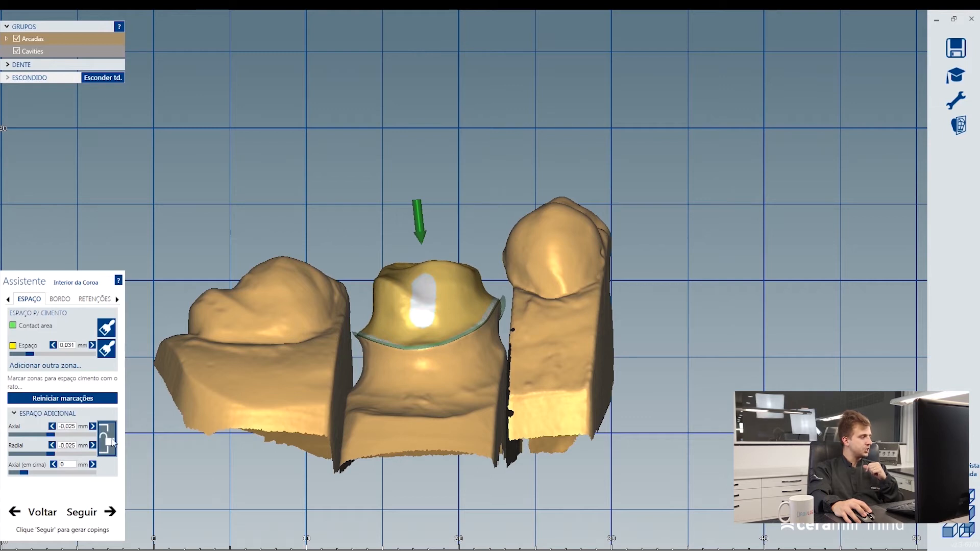
{"action": "left_click", "coordinate": [111, 440]}
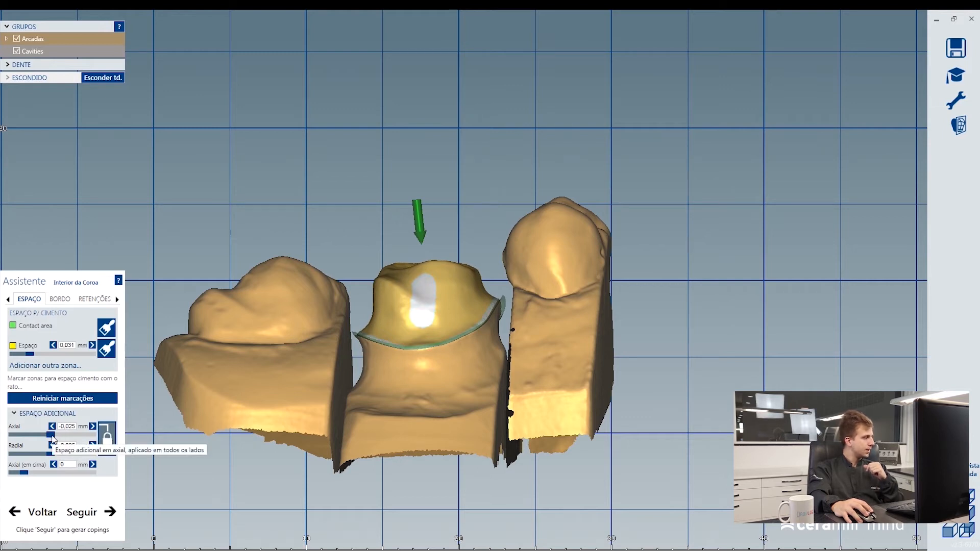
- Try linked axial and radial additional space values of 0.034 mm and 0.145 mm, and view the model from below
{"action": "left_click_drag", "start_coordinate": [53, 437], "coordinate": [58, 437]}
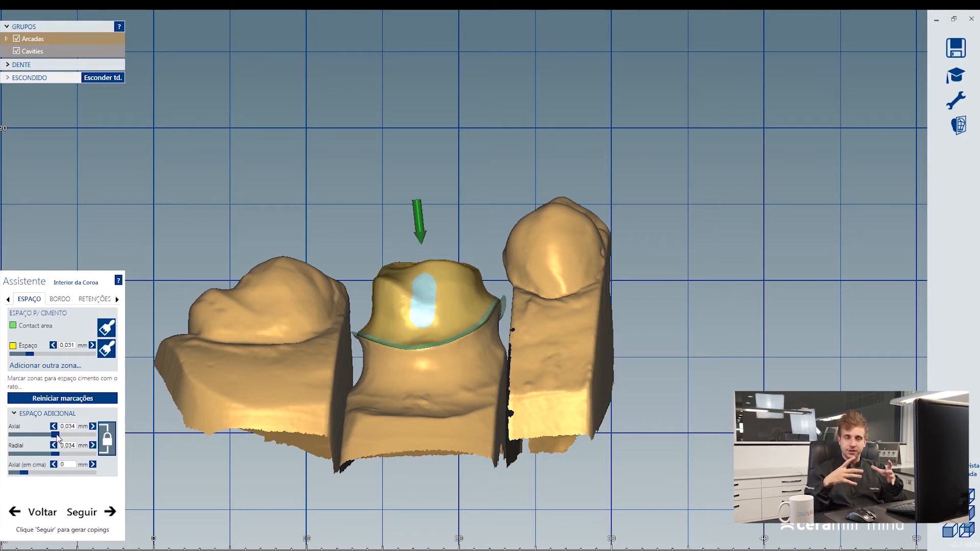
{"action": "left_click_drag", "start_coordinate": [57, 436], "coordinate": [67, 434]}
{"action": "right_click_drag", "start_coordinate": [337, 344], "coordinate": [374, 296]}
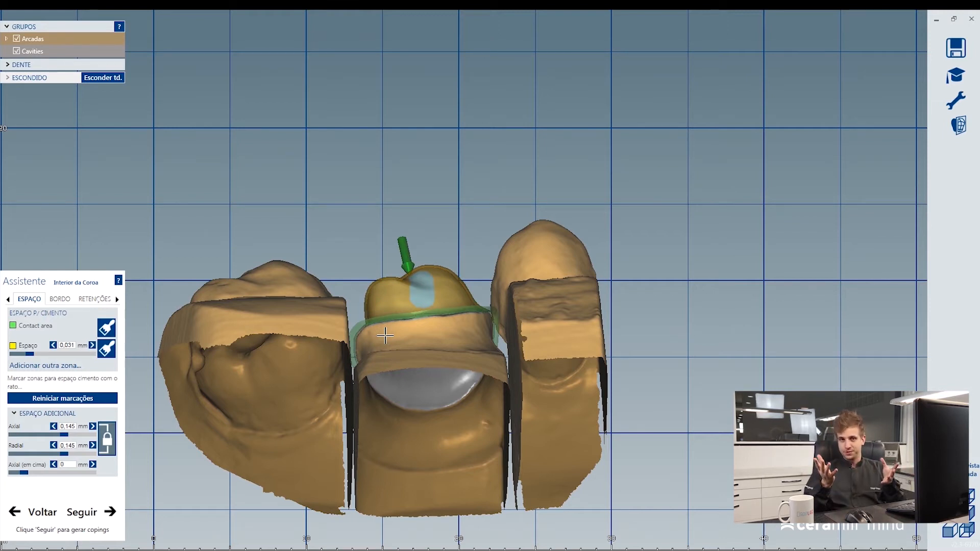
{"action": "scroll", "coordinate": [323, 332], "scroll_direction": "down", "scroll_amount": 3}
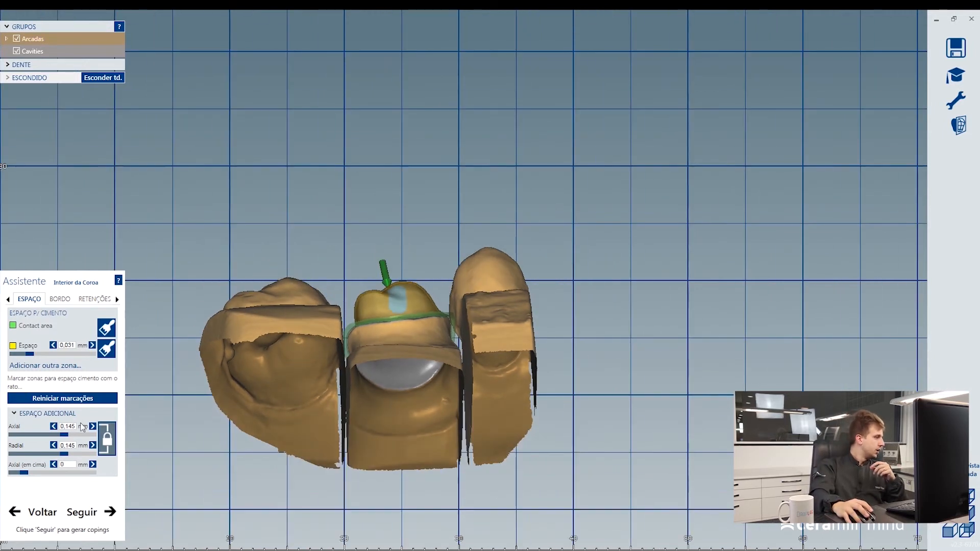
- Reset the axial and radial additional space to their default values and collapse the additional space settings
{"action": "right_click", "coordinate": [64, 426]}
{"action": "left_click", "coordinate": [88, 470]}
{"action": "left_click", "coordinate": [84, 415]}
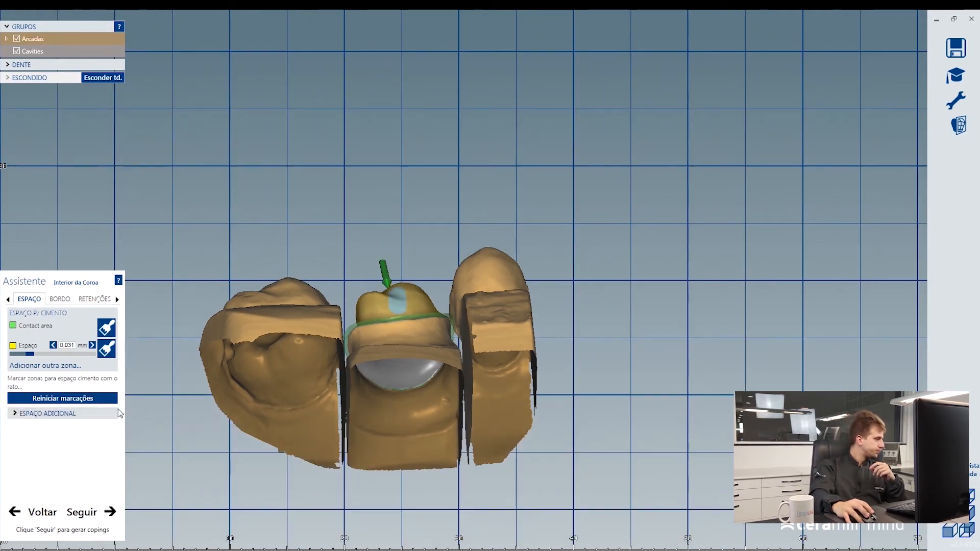
- Try an additional axial space of 0.447 mm on top of the preparation, and reset it to 0 mm
{"action": "left_click", "coordinate": [63, 417]}
{"action": "right_click_drag", "start_coordinate": [309, 362], "coordinate": [337, 347]}
{"action": "scroll", "coordinate": [337, 348], "scroll_direction": "up", "scroll_amount": 6}
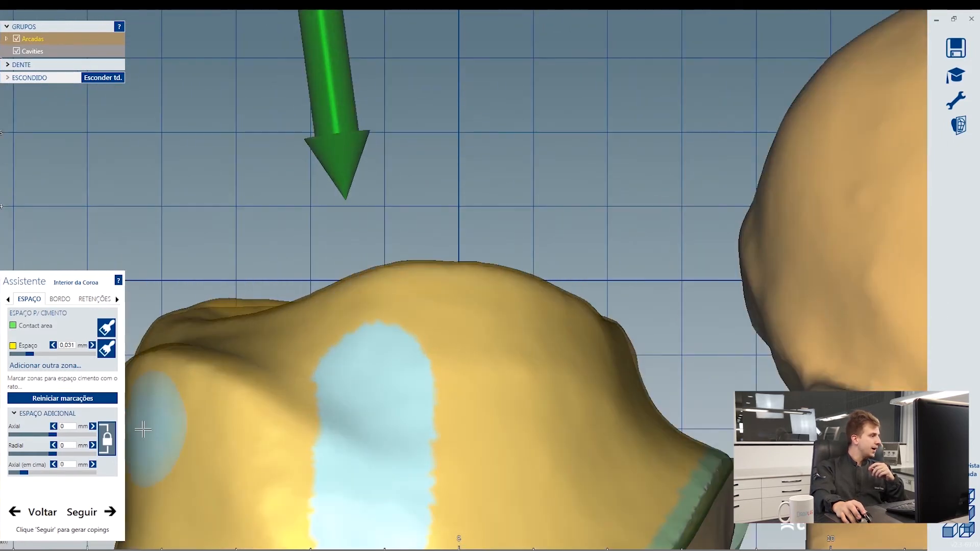
{"action": "left_click_drag", "start_coordinate": [28, 473], "coordinate": [77, 475]}
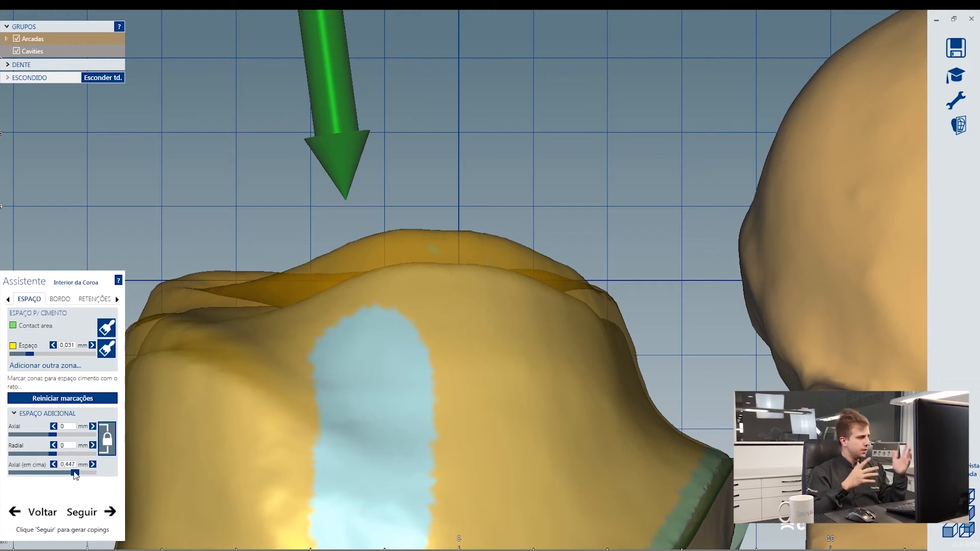
{"action": "right_click", "coordinate": [69, 465]}
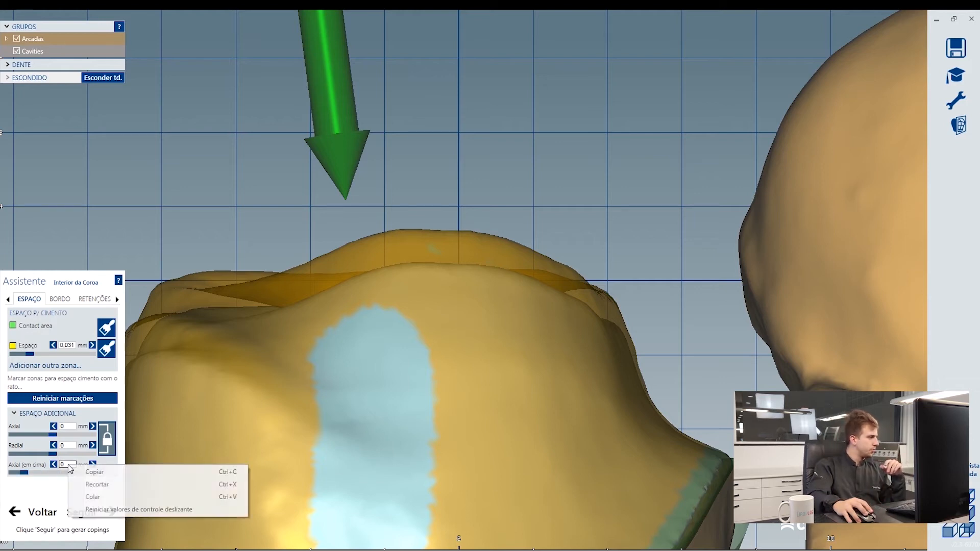
{"action": "left_click", "coordinate": [91, 382]}
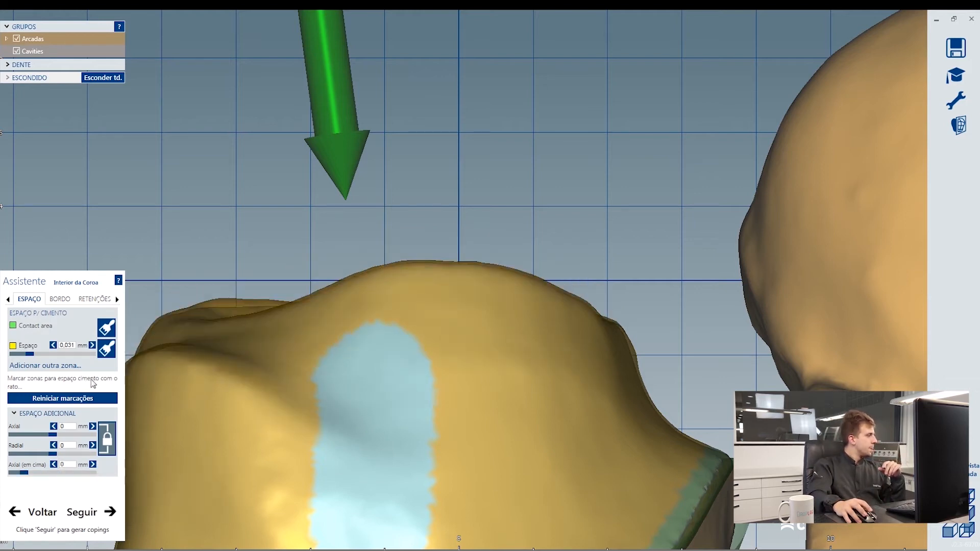
- Paint the top surface of the preparation as contact area, and brush the cement space zone back over part of it
{"action": "scroll", "coordinate": [307, 361], "scroll_direction": "down", "scroll_amount": 3}
{"action": "mouse_move", "coordinate": [323, 369]}
{"action": "right_mouse_down"}
{"action": "mouse_move", "coordinate": [323, 379]}
{"action": "mouse_move", "coordinate": [271, 376]}
{"action": "right_mouse_up"}
{"action": "left_click", "coordinate": [113, 331]}
{"action": "mouse_move", "coordinate": [321, 303]}
{"action": "left_mouse_down"}
{"action": "mouse_move", "coordinate": [291, 298]}
{"action": "mouse_move", "coordinate": [313, 387]}
{"action": "mouse_move", "coordinate": [459, 370]}
{"action": "mouse_move", "coordinate": [363, 297]}
{"action": "mouse_move", "coordinate": [395, 345]}
{"action": "mouse_move", "coordinate": [411, 341]}
{"action": "mouse_move", "coordinate": [377, 354]}
{"action": "left_mouse_up"}
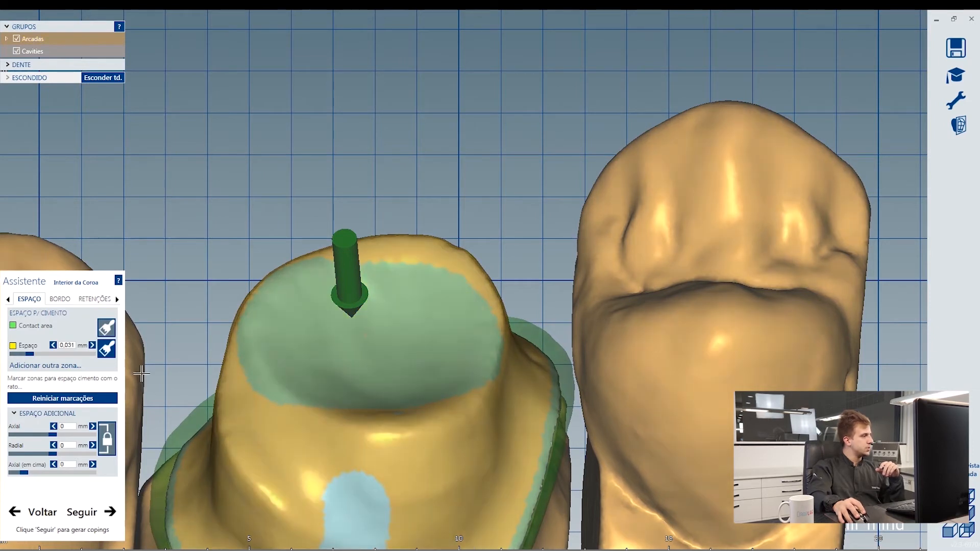
{"action": "left_click", "coordinate": [107, 348]}
{"action": "mouse_move", "coordinate": [398, 357]}
{"action": "left_mouse_down"}
{"action": "mouse_move", "coordinate": [350, 352]}
{"action": "mouse_move", "coordinate": [395, 348]}
{"action": "left_mouse_up"}
{"action": "scroll", "coordinate": [408, 365], "scroll_direction": "down", "scroll_amount": 5}
{"action": "right_click_drag", "start_coordinate": [410, 384], "coordinate": [410, 377]}
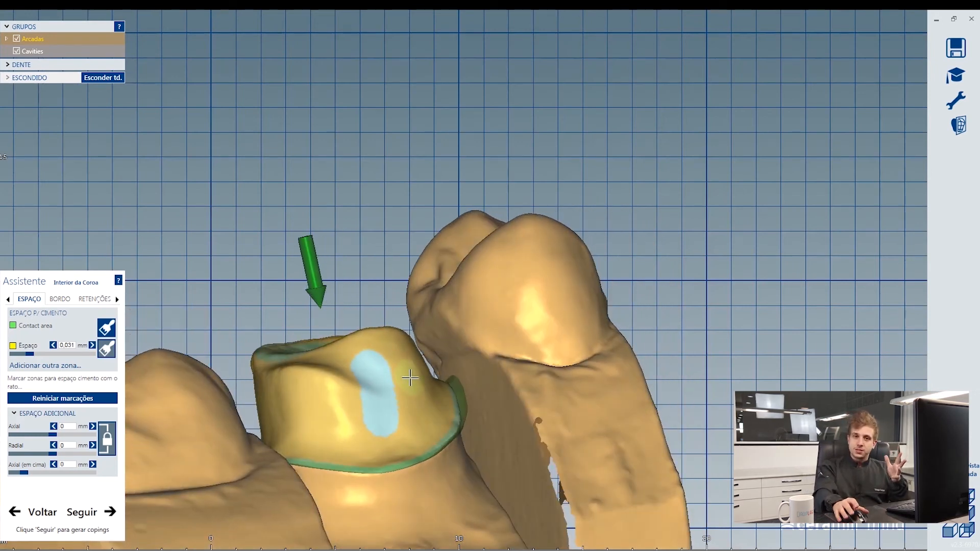
- Open the crown's border parameters and set the horizontal value to 0.3 mm and the angled value to 0 mm
{"action": "left_click", "coordinate": [65, 304]}
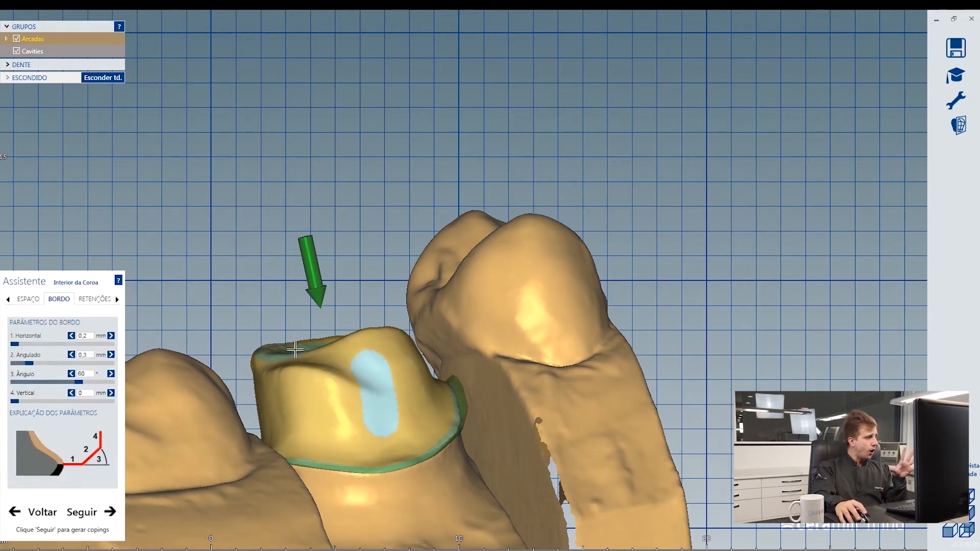
{"action": "right_click_drag", "start_coordinate": [268, 360], "coordinate": [301, 375]}
{"action": "middle_click_drag", "start_coordinate": [338, 381], "coordinate": [387, 310]}
{"action": "right_click_drag", "start_coordinate": [386, 310], "coordinate": [375, 328]}
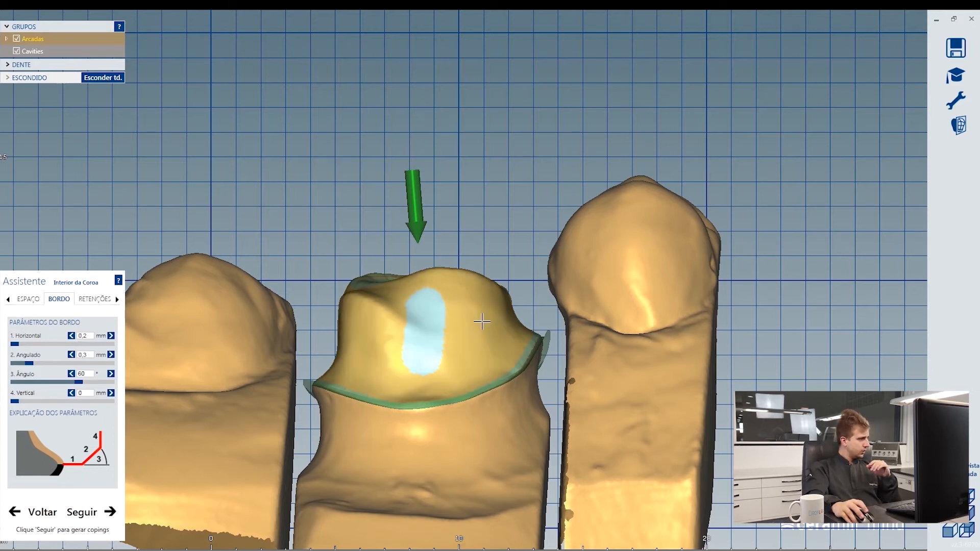
{"action": "scroll", "coordinate": [238, 354], "scroll_direction": "up", "scroll_amount": 3}
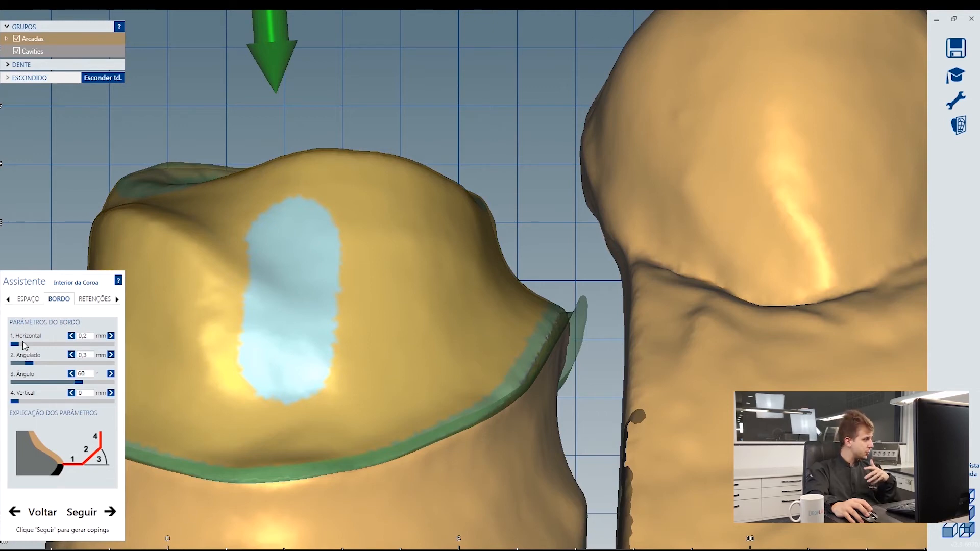
{"action": "scroll", "coordinate": [22, 344], "scroll_direction": "up", "scroll_amount": 5}
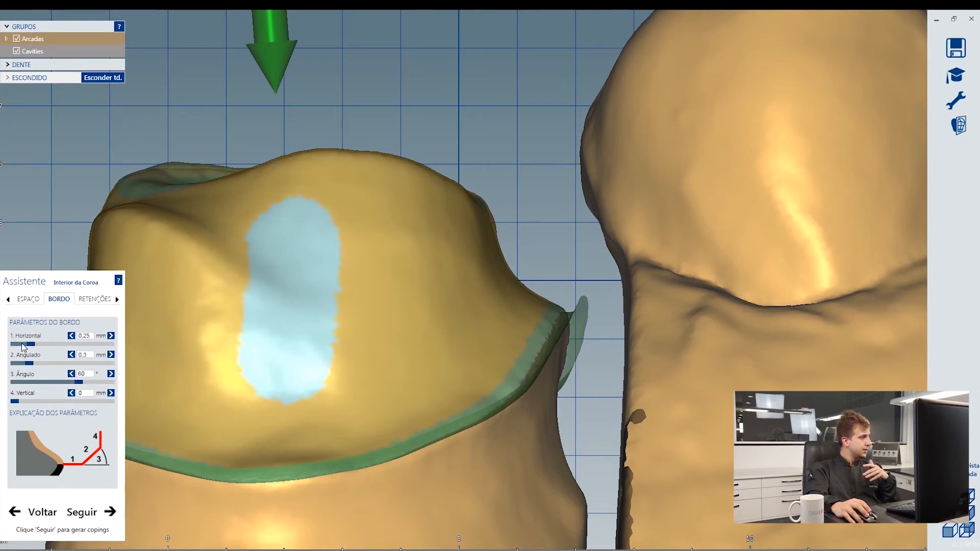
{"action": "scroll", "coordinate": [21, 342], "scroll_direction": "up", "scroll_amount": 1}
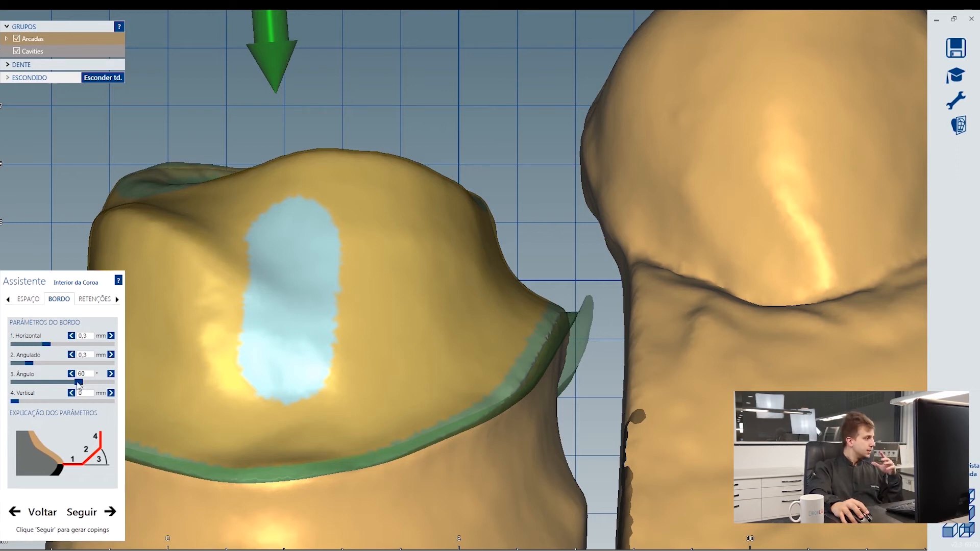
{"action": "left_click_drag", "start_coordinate": [29, 362], "coordinate": [15, 362]}
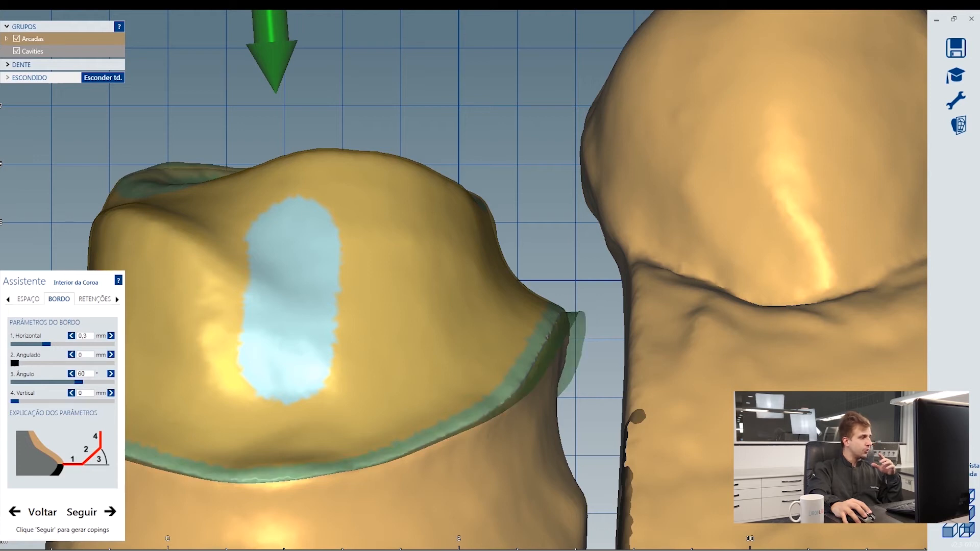
- Inspect the border overlay at the margin and set the horizontal border value to 0.2 mm
{"action": "right_click_drag", "start_coordinate": [313, 335], "coordinate": [325, 332]}
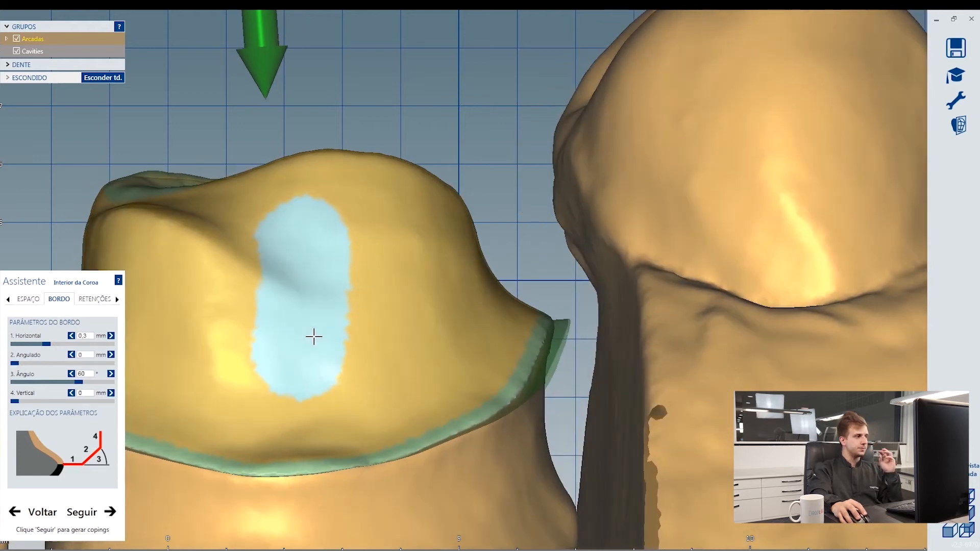
{"action": "scroll", "coordinate": [559, 320], "scroll_direction": "up", "scroll_amount": 3}
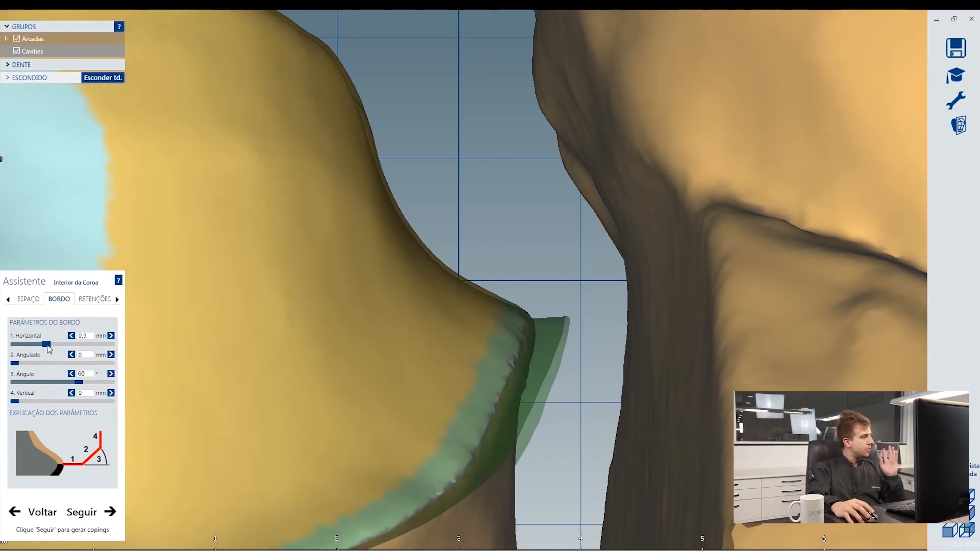
{"action": "left_click", "coordinate": [71, 335]}
{"action": "right_click", "coordinate": [71, 340]}
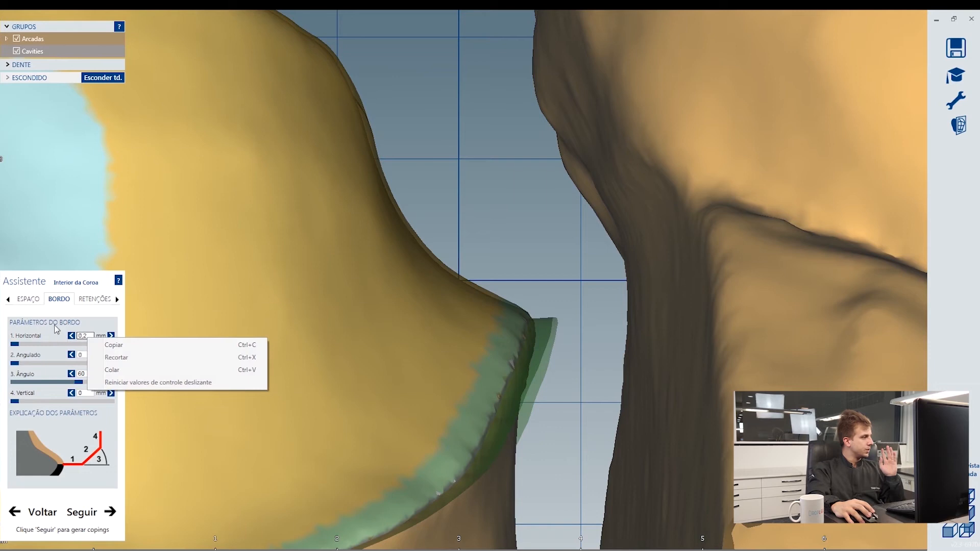
{"action": "left_click", "coordinate": [57, 327]}
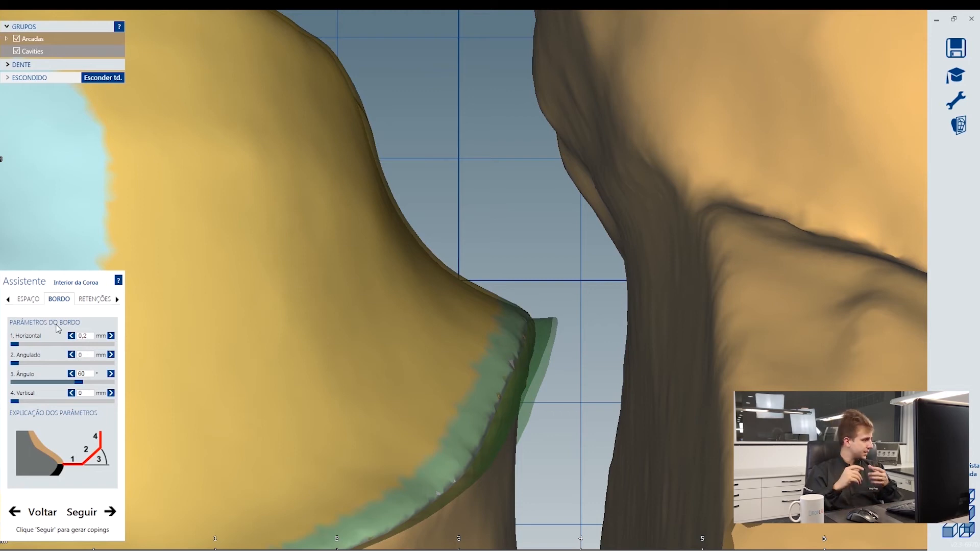
- Try an angled border value of 2 mm, view it around the preparation, and return it to 0 mm
{"action": "left_click_drag", "start_coordinate": [14, 363], "coordinate": [161, 370]}
{"action": "scroll", "coordinate": [388, 347], "scroll_direction": "down", "scroll_amount": 4}
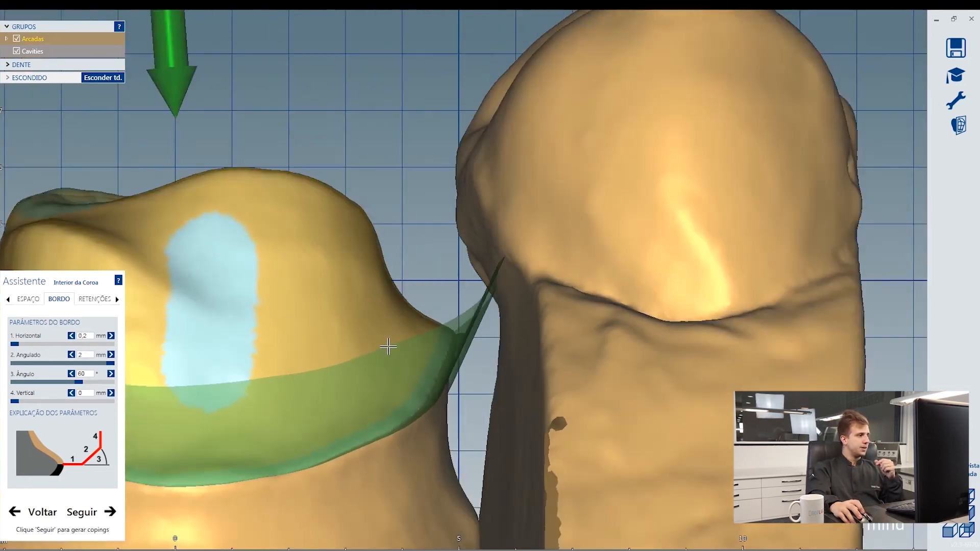
{"action": "scroll", "coordinate": [388, 346], "scroll_direction": "down", "scroll_amount": 2}
{"action": "middle_click_drag", "start_coordinate": [346, 326], "coordinate": [451, 322]}
{"action": "right_click_drag", "start_coordinate": [451, 322], "coordinate": [454, 319]}
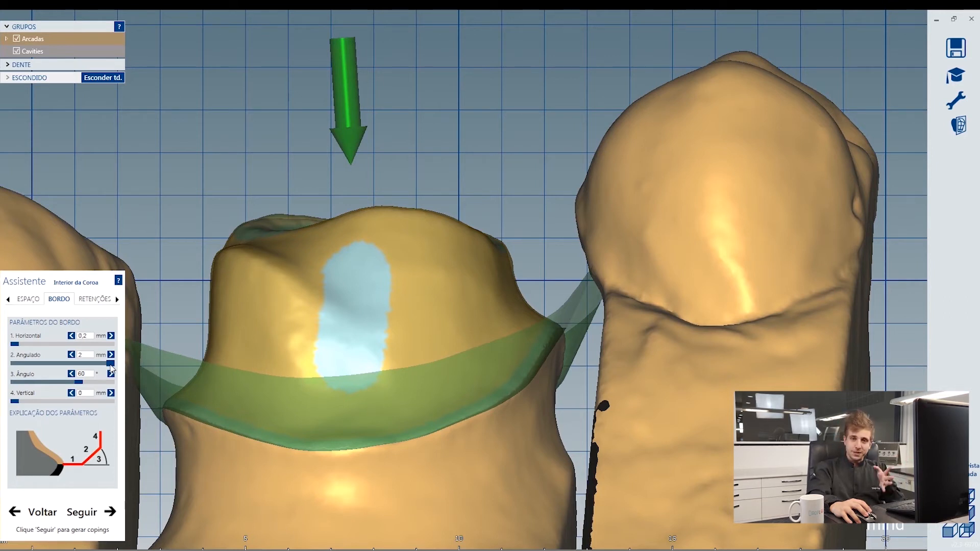
{"action": "left_click_drag", "start_coordinate": [111, 364], "coordinate": [14, 364]}
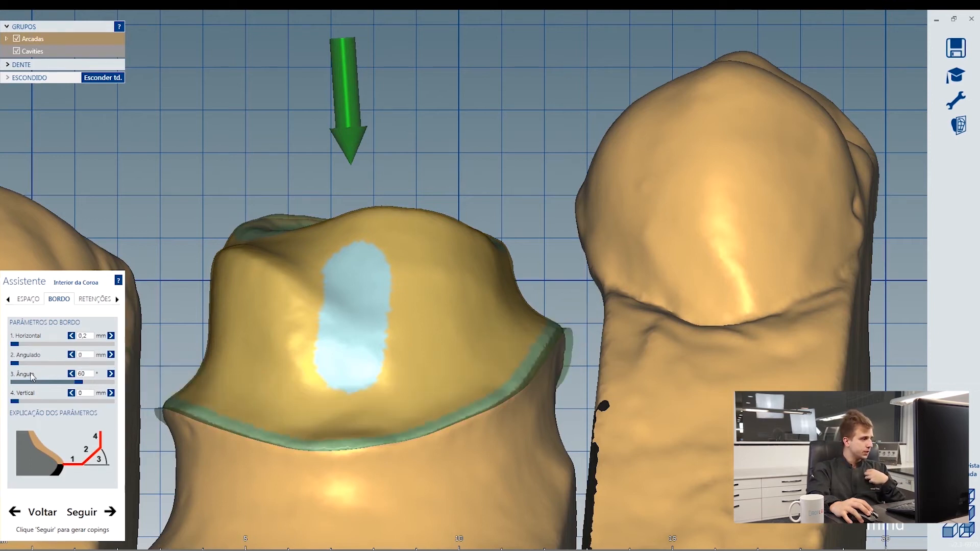
- Try border values of 0.42 mm horizontal, 0.91 mm angled, 15° and 2 mm vertical, and restore 0.2 mm, 0 mm, 60° and 0 mm
{"action": "mouse_move", "coordinate": [16, 364]}
{"action": "left_mouse_down"}
{"action": "mouse_move", "coordinate": [72, 365]}
{"action": "mouse_move", "coordinate": [116, 383]}
{"action": "mouse_move", "coordinate": [15, 384]}
{"action": "mouse_move", "coordinate": [34, 385]}
{"action": "mouse_move", "coordinate": [13, 363]}
{"action": "left_mouse_up"}
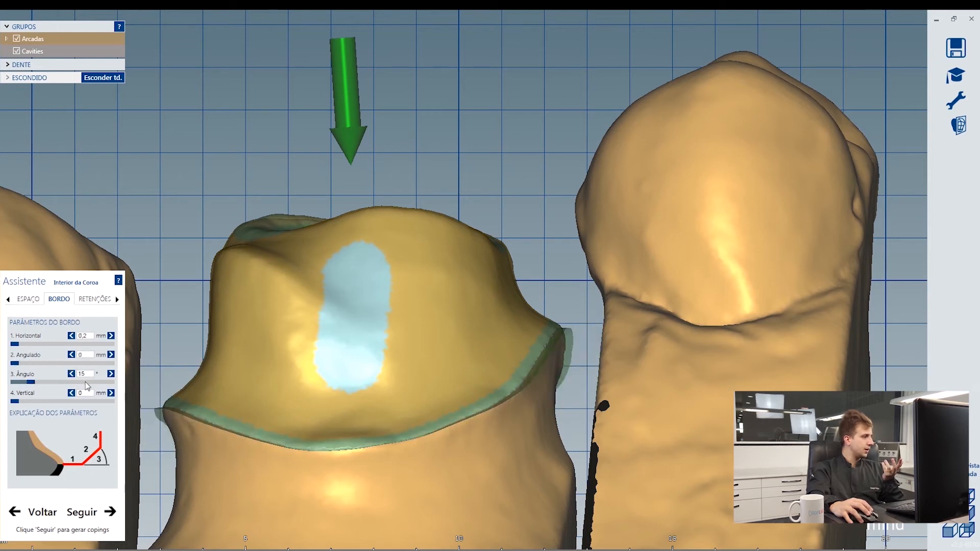
{"action": "left_click_drag", "start_coordinate": [14, 401], "coordinate": [148, 401]}
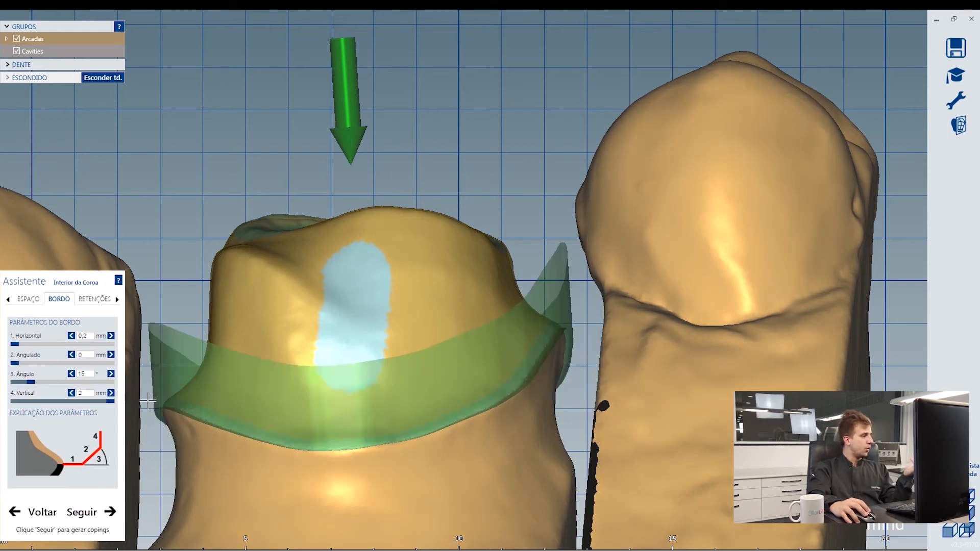
{"action": "left_click_drag", "start_coordinate": [14, 363], "coordinate": [88, 354]}
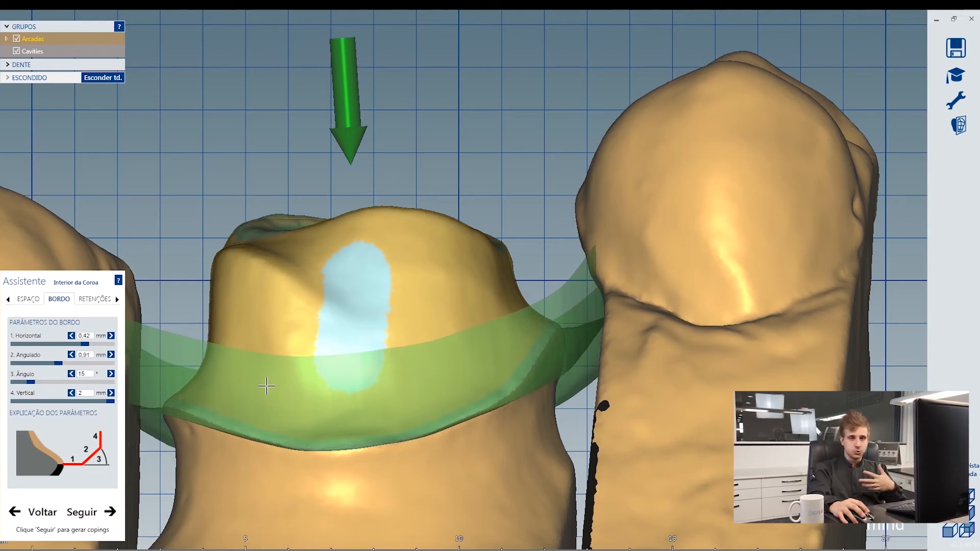
{"action": "left_click", "coordinate": [93, 337]}
{"action": "right_click", "coordinate": [93, 336]}
{"action": "right_click", "coordinate": [81, 373]}
{"action": "left_click_drag", "start_coordinate": [58, 363], "coordinate": [12, 363]}
{"action": "left_click_drag", "start_coordinate": [109, 401], "coordinate": [12, 400]}
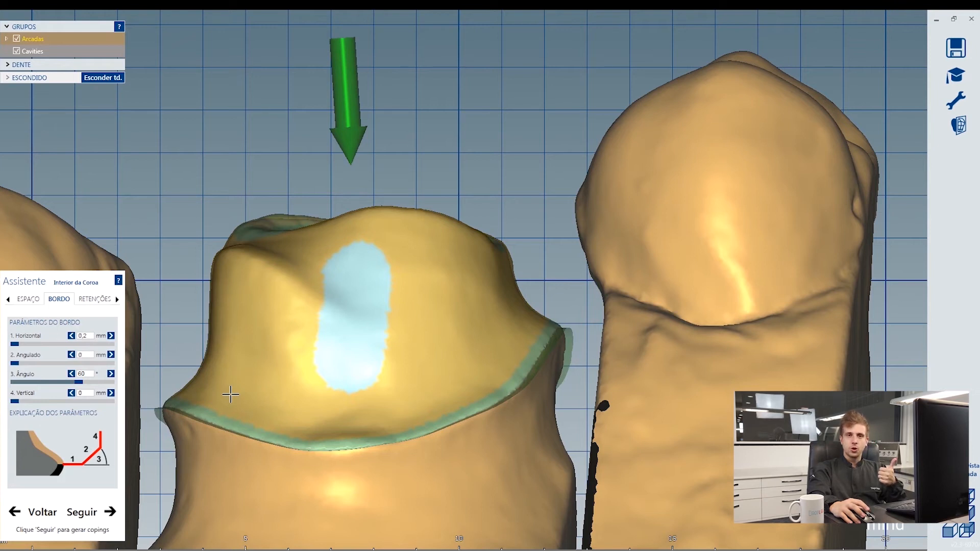
- Choose not to compensate retentions, set the uncompensated area near the margin to 0.1 mm, and apply
{"action": "left_click", "coordinate": [93, 300]}
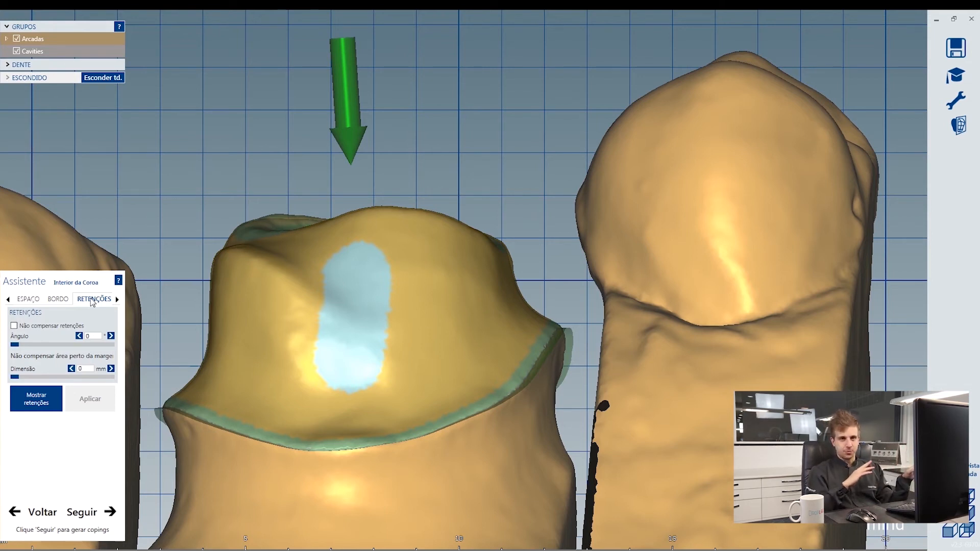
{"action": "left_click", "coordinate": [33, 328]}
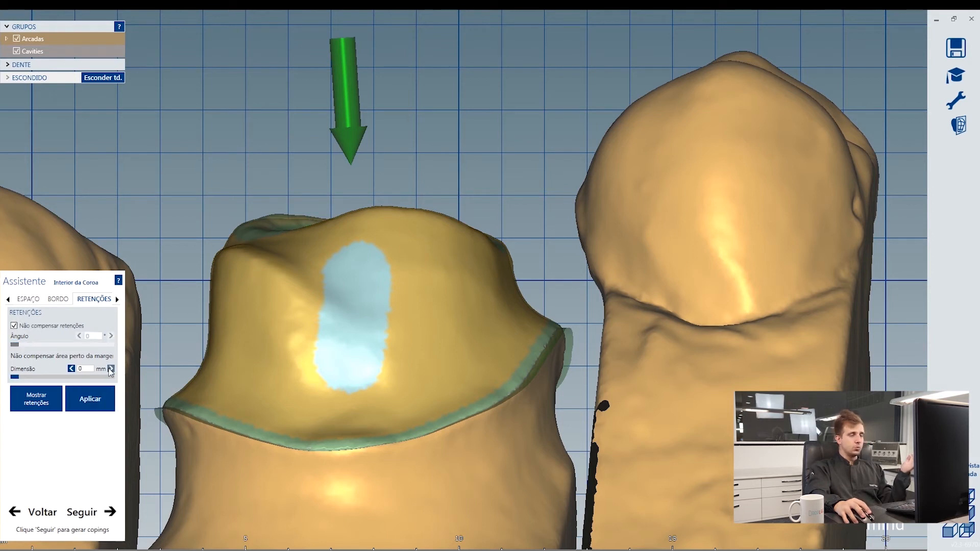
{"action": "left_click", "coordinate": [111, 369]}
{"action": "left_click", "coordinate": [110, 369]}
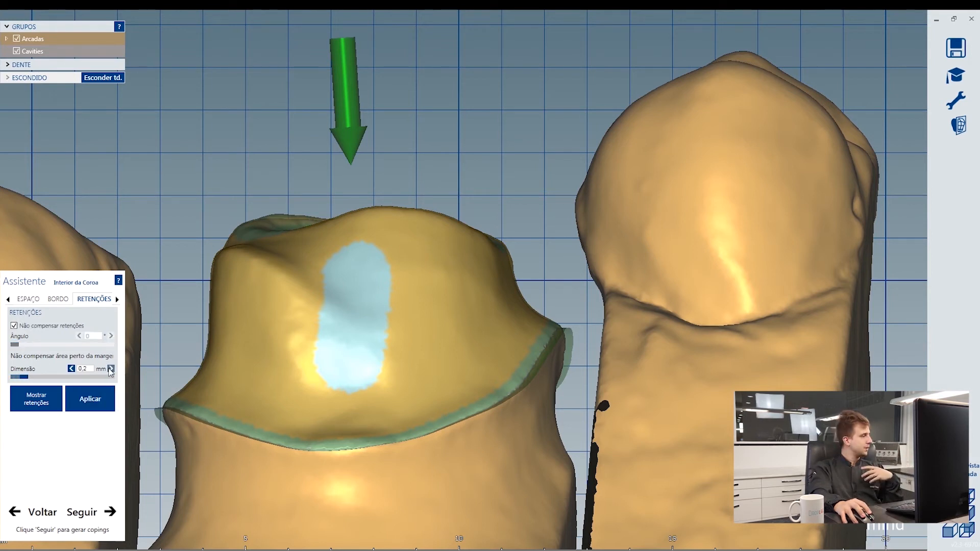
{"action": "left_click", "coordinate": [71, 369]}
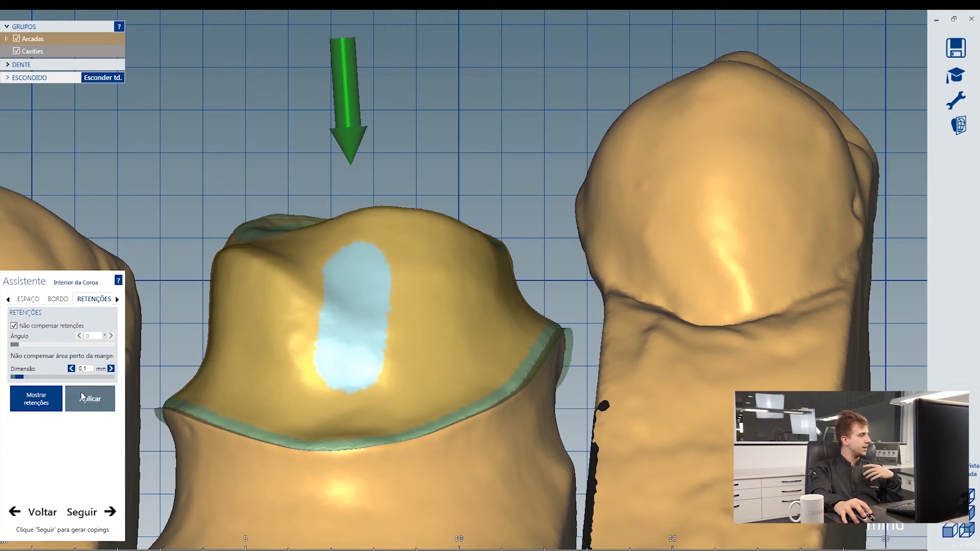
{"action": "left_click", "coordinate": [86, 403]}
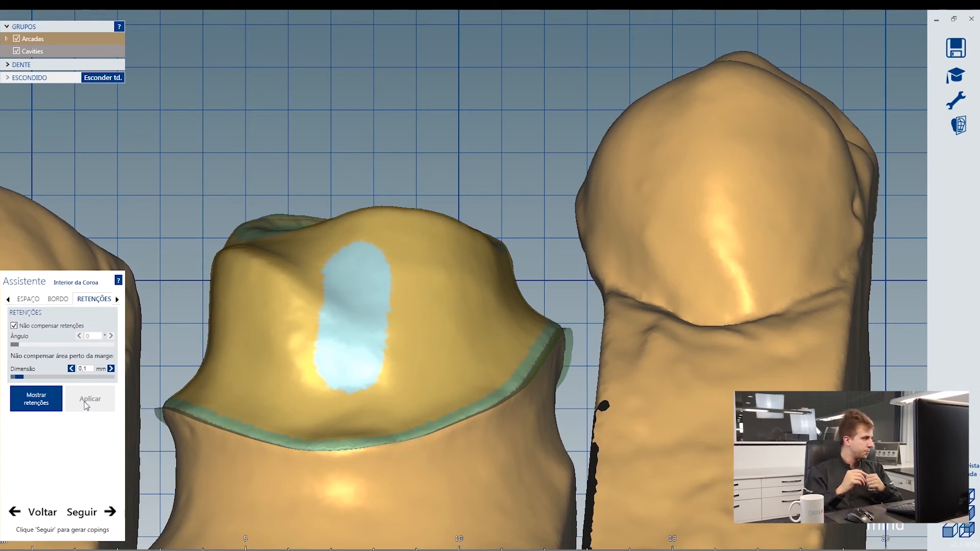
- Turn off the option to not compensate retentions, apply it, and generate the coping to reach the lingual band stage
{"action": "left_click", "coordinate": [14, 326]}
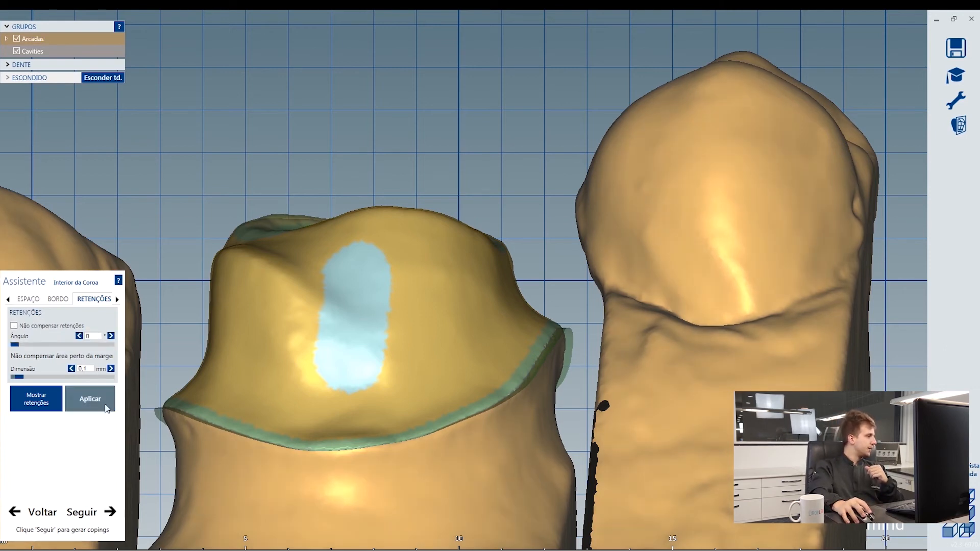
{"action": "left_click", "coordinate": [90, 400]}
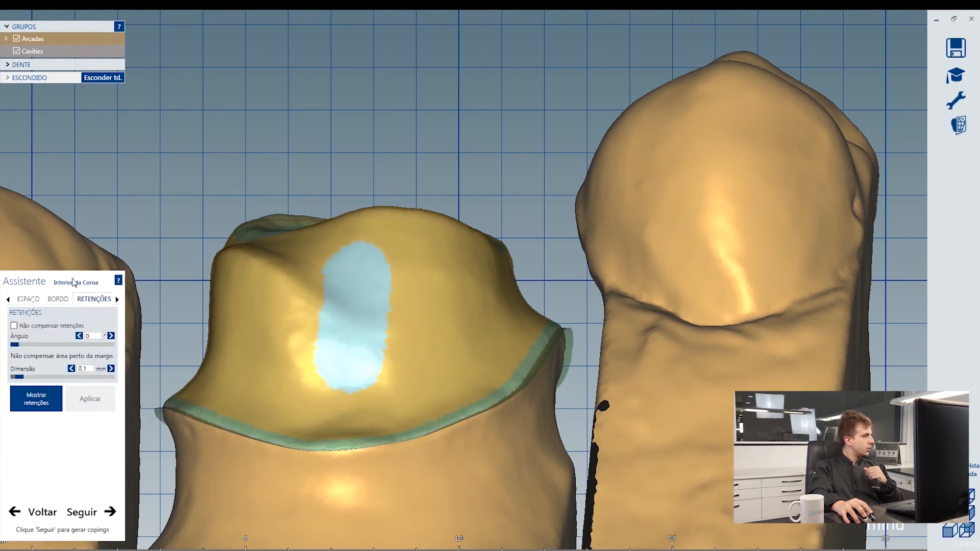
{"action": "left_click", "coordinate": [111, 512]}
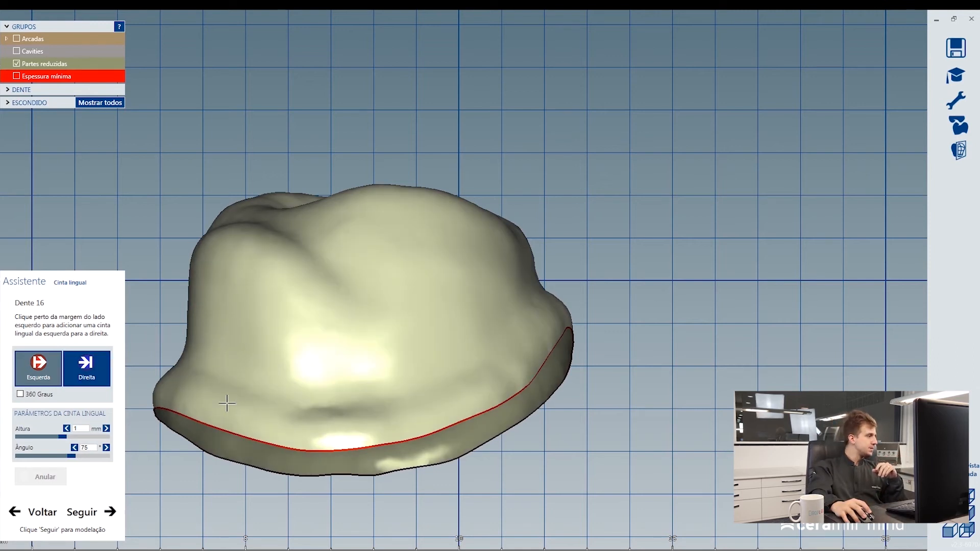
- Add a lingual band along the tooth 16 coping margin and move its red control point farther around the margin
{"action": "left_click", "coordinate": [169, 409]}
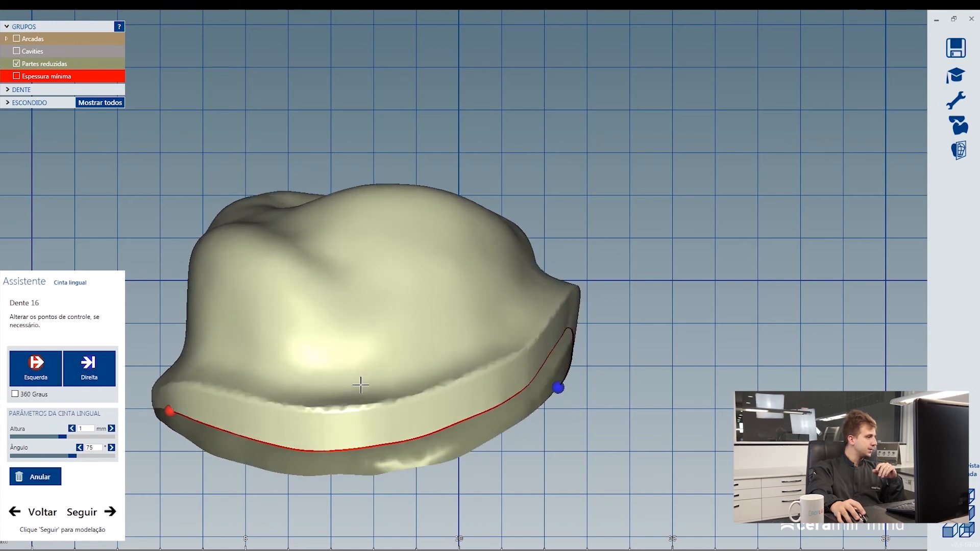
{"action": "scroll", "coordinate": [363, 384], "scroll_direction": "down", "scroll_amount": 5}
{"action": "right_click_drag", "start_coordinate": [360, 385], "coordinate": [305, 398]}
{"action": "left_click_drag", "start_coordinate": [275, 398], "coordinate": [214, 394]}
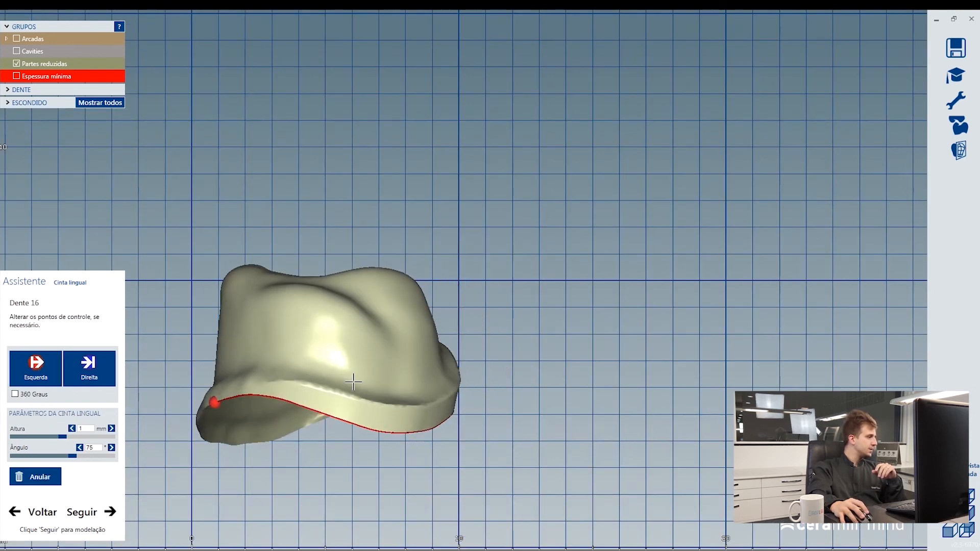
- Reposition the lingual band's red and blue control points along the coping margin to change the band's extent
{"action": "right_click_drag", "start_coordinate": [354, 382], "coordinate": [351, 386]}
{"action": "right_click_drag", "start_coordinate": [515, 371], "coordinate": [351, 382]}
{"action": "left_click_drag", "start_coordinate": [387, 369], "coordinate": [453, 374]}
{"action": "mouse_move", "coordinate": [415, 366]}
{"action": "right_mouse_down"}
{"action": "mouse_move", "coordinate": [379, 372]}
{"action": "mouse_move", "coordinate": [400, 372]}
{"action": "right_mouse_up"}
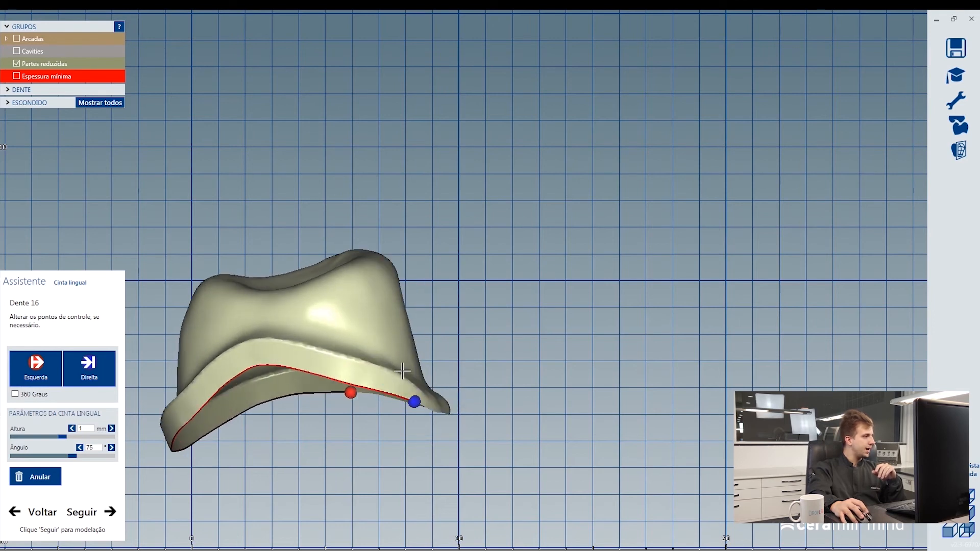
{"action": "left_click_drag", "start_coordinate": [414, 400], "coordinate": [258, 366]}
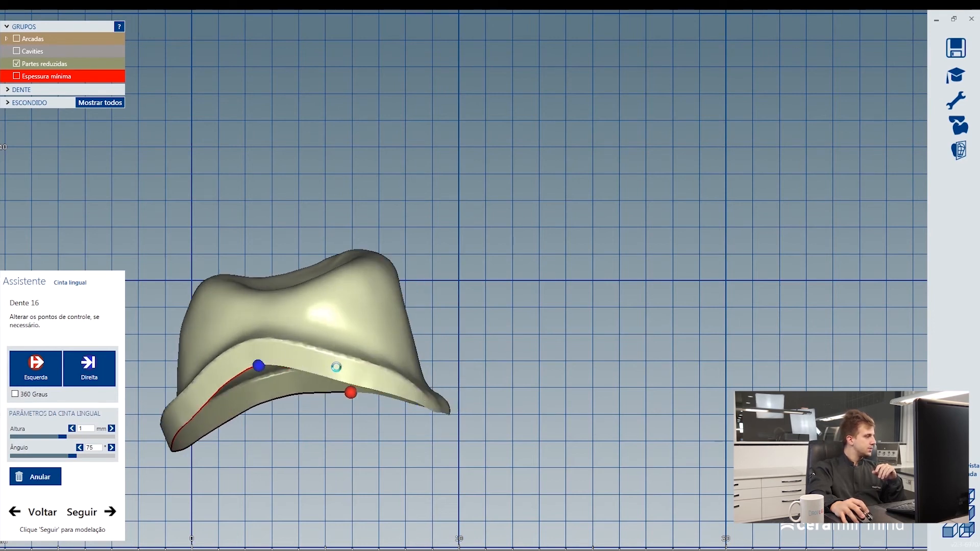
- Extend the lingual band 360 degrees around the coping and view it from several sides
{"action": "right_click_drag", "start_coordinate": [357, 365], "coordinate": [342, 362]}
{"action": "right_click_drag", "start_coordinate": [372, 302], "coordinate": [409, 315]}
{"action": "left_click", "coordinate": [15, 394]}
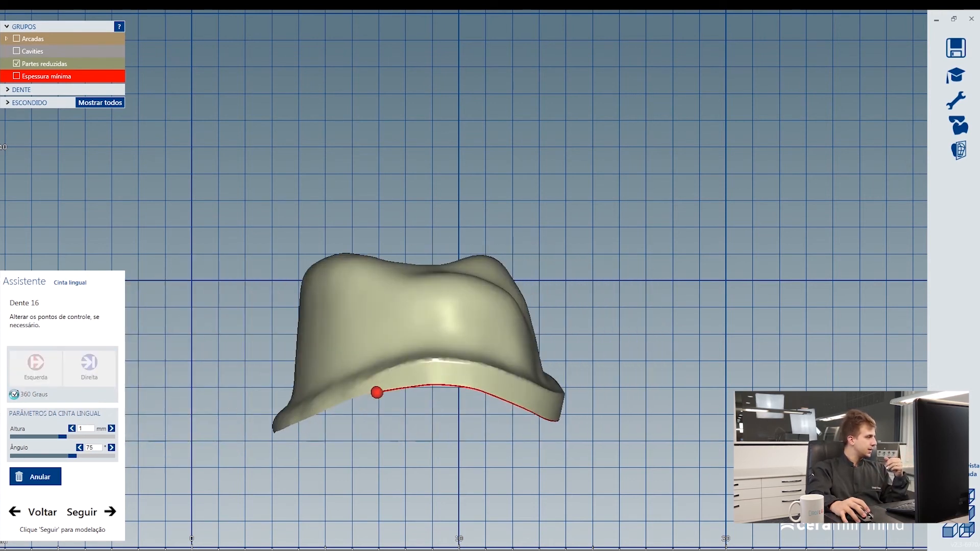
{"action": "right_click_drag", "start_coordinate": [292, 316], "coordinate": [375, 277]}
{"action": "middle_click_drag", "start_coordinate": [375, 277], "coordinate": [465, 261]}
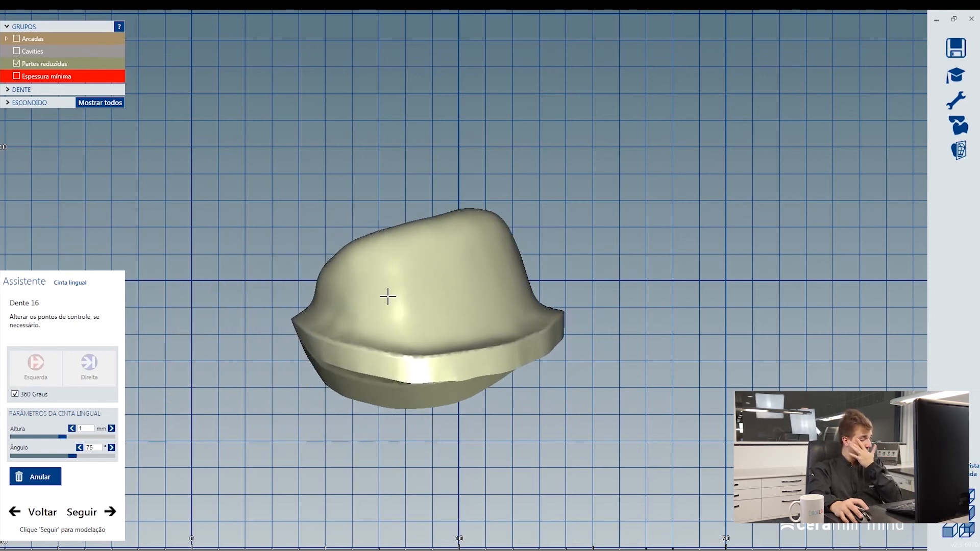
- Set the lingual band's height to 1.9 mm, try an angle of 60°, and set the angle to 85°
{"action": "left_click_drag", "start_coordinate": [64, 436], "coordinate": [14, 457]}
{"action": "right_click_drag", "start_coordinate": [287, 367], "coordinate": [294, 366]}
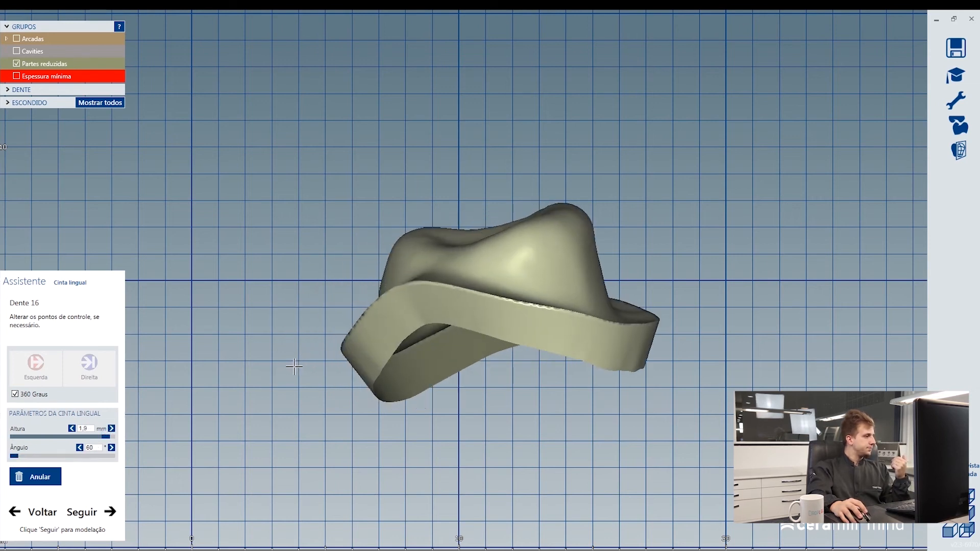
{"action": "left_click_drag", "start_coordinate": [18, 456], "coordinate": [156, 450]}
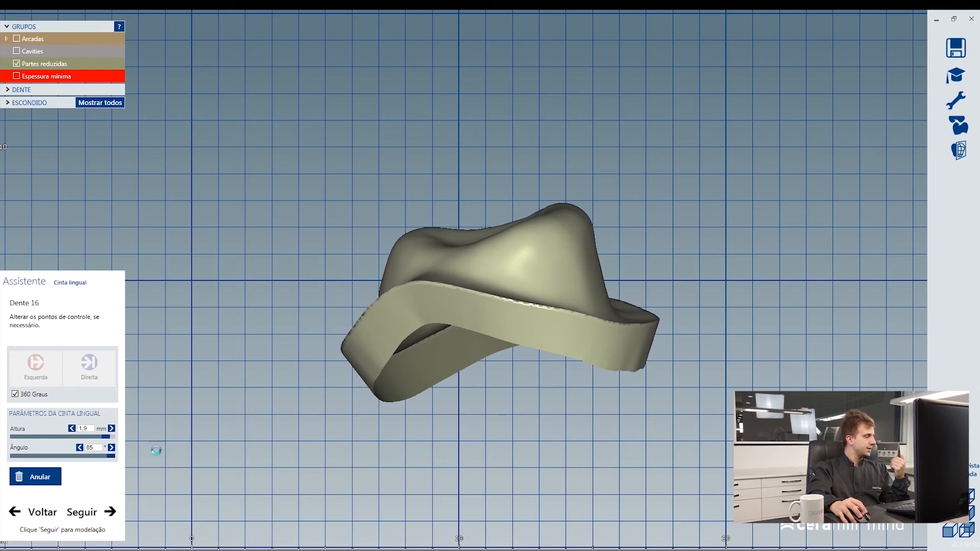
- Accept the tooth 16 lingual band and proceed to freehand modelling of the coping
{"action": "right_click_drag", "start_coordinate": [304, 389], "coordinate": [341, 368]}
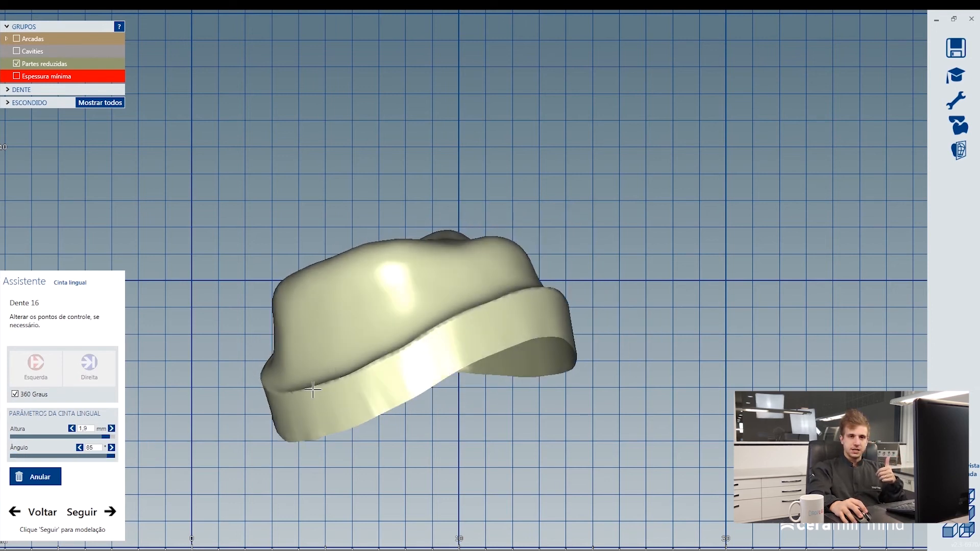
{"action": "left_click", "coordinate": [102, 511]}
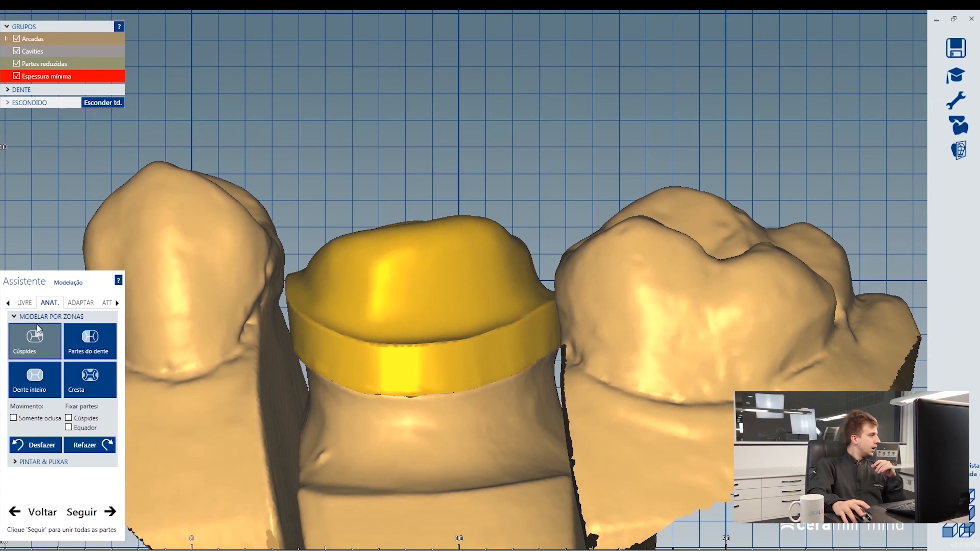
{"action": "left_click", "coordinate": [25, 305]}
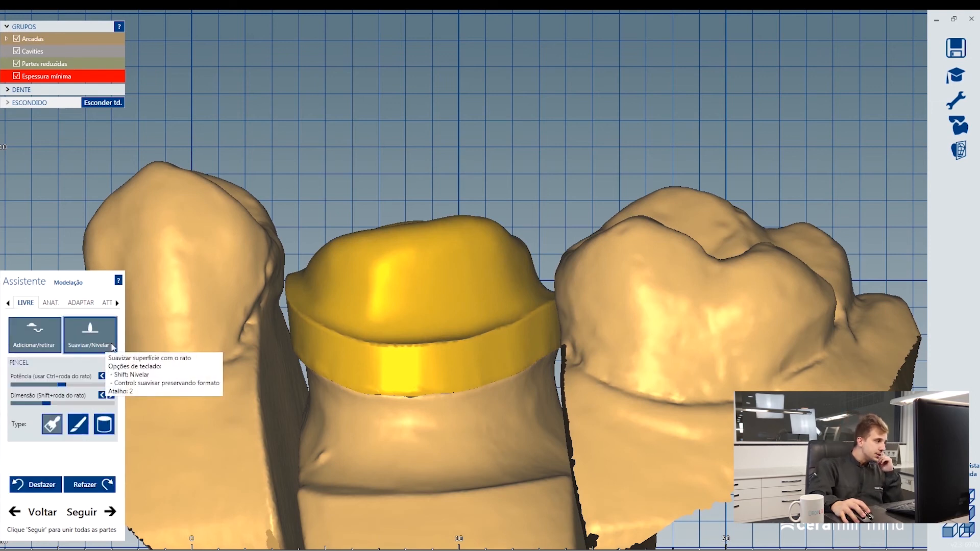
- Try adding material to the coping's side wall with the Add/Remove brush, and undo it
{"action": "left_click", "coordinate": [102, 329]}
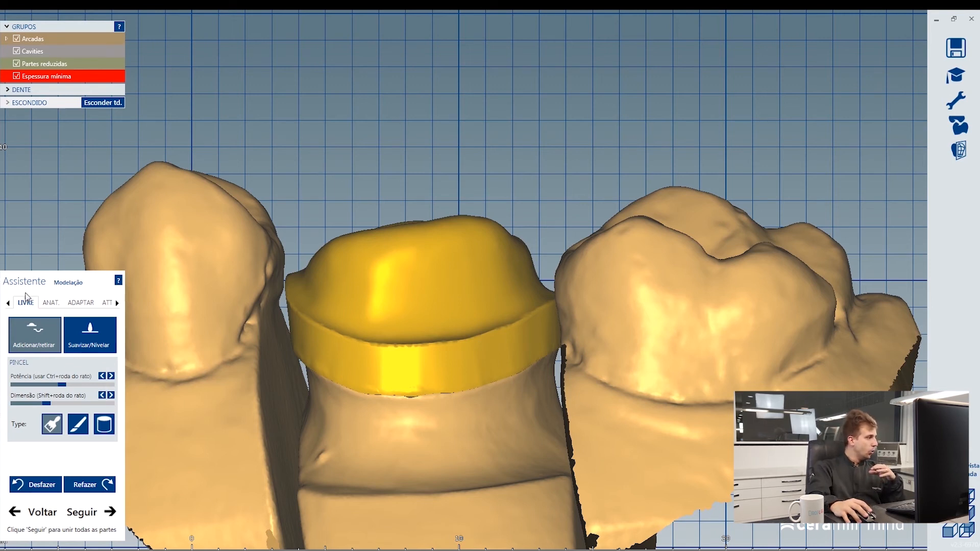
{"action": "left_click", "coordinate": [35, 331]}
{"action": "scroll", "coordinate": [412, 265], "scroll_direction": "up", "scroll_amount": 3}
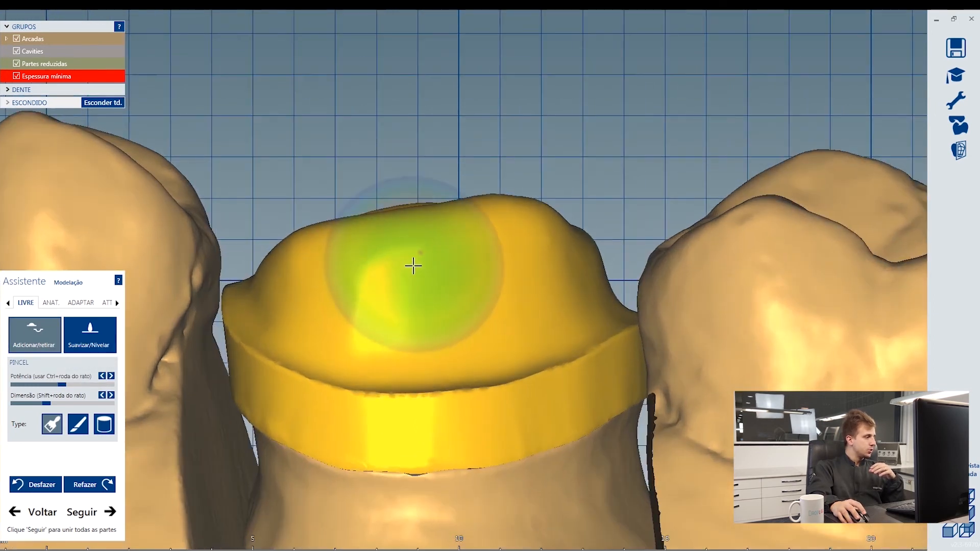
{"action": "left_click_drag", "start_coordinate": [395, 259], "coordinate": [397, 268]}
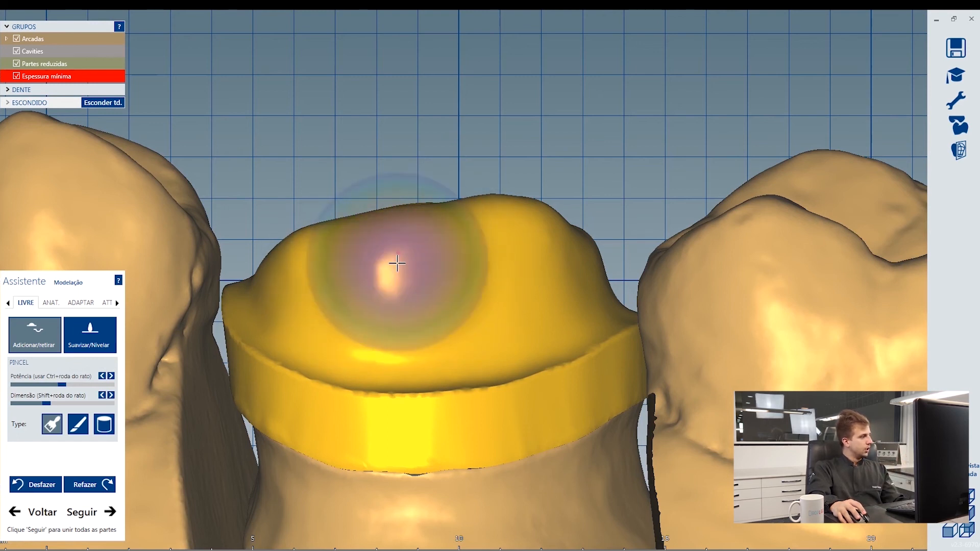
{"action": "mouse_move", "coordinate": [397, 263]}
{"action": "left_mouse_down"}
{"action": "mouse_move", "coordinate": [411, 267]}
{"action": "mouse_move", "coordinate": [396, 271]}
{"action": "mouse_move", "coordinate": [390, 260]}
{"action": "mouse_move", "coordinate": [392, 276]}
{"action": "mouse_move", "coordinate": [429, 278]}
{"action": "left_mouse_up"}
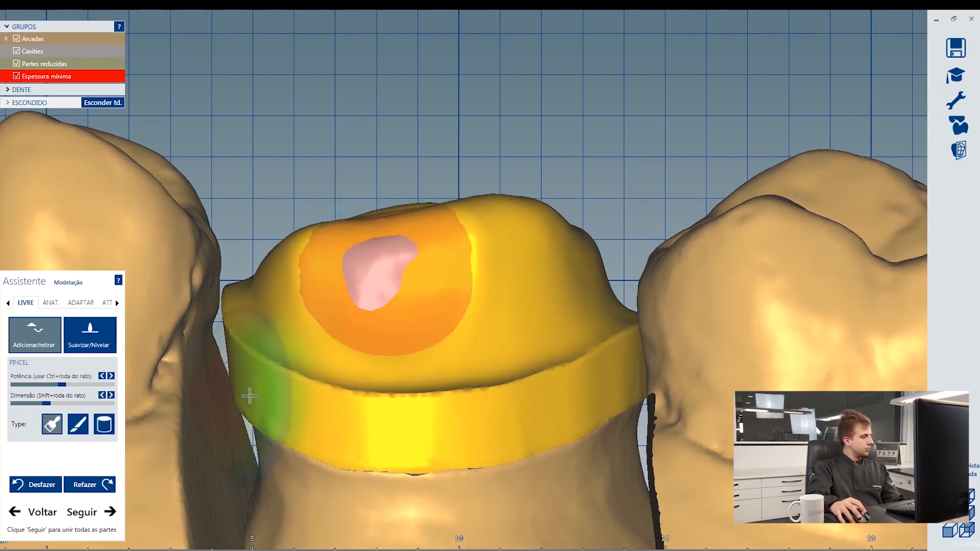
{"action": "left_click", "coordinate": [36, 484]}
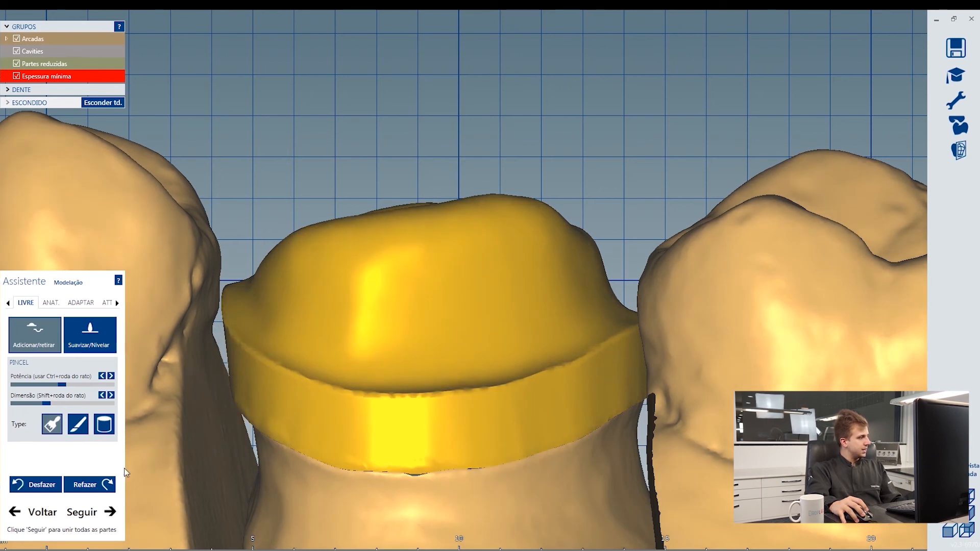
- Try smoothing the step between the lingual band and the coping wall twice, undoing each attempt
{"action": "left_click", "coordinate": [97, 342]}
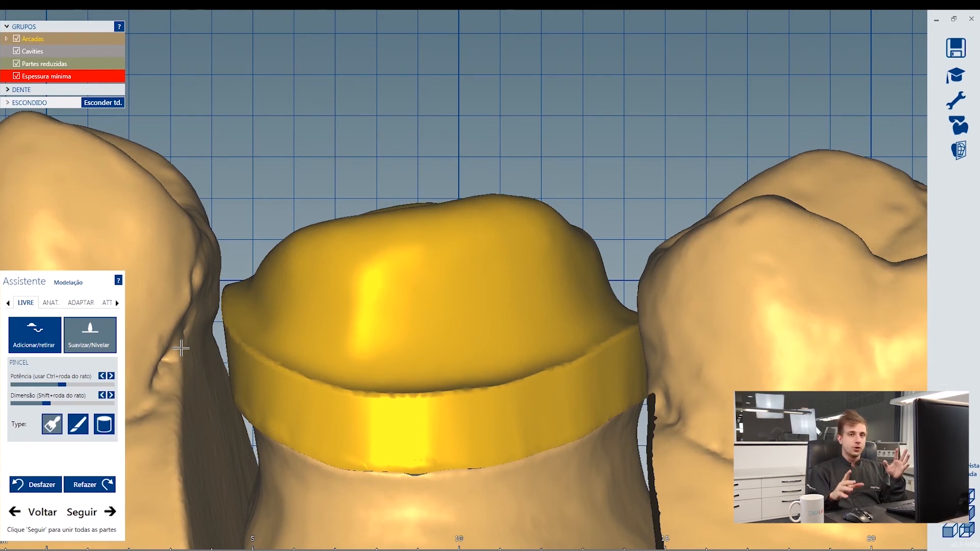
{"action": "mouse_move", "coordinate": [262, 407]}
{"action": "left_mouse_down"}
{"action": "mouse_move", "coordinate": [328, 372]}
{"action": "mouse_move", "coordinate": [360, 389]}
{"action": "mouse_move", "coordinate": [420, 398]}
{"action": "mouse_move", "coordinate": [487, 390]}
{"action": "mouse_move", "coordinate": [595, 347]}
{"action": "left_mouse_up"}
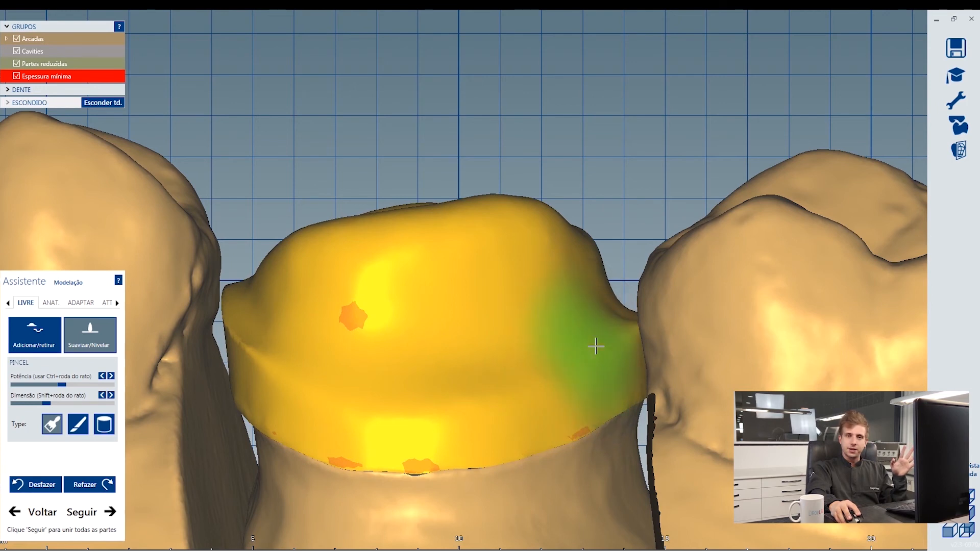
{"action": "left_click", "coordinate": [35, 484]}
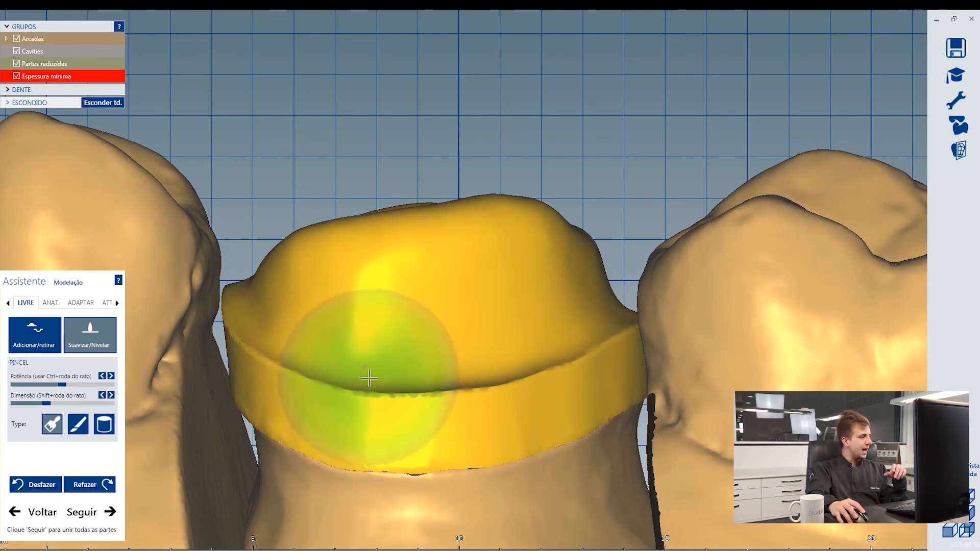
{"action": "mouse_move", "coordinate": [358, 388]}
{"action": "left_mouse_down"}
{"action": "mouse_move", "coordinate": [514, 376]}
{"action": "mouse_move", "coordinate": [581, 341]}
{"action": "mouse_move", "coordinate": [264, 363]}
{"action": "left_mouse_up"}
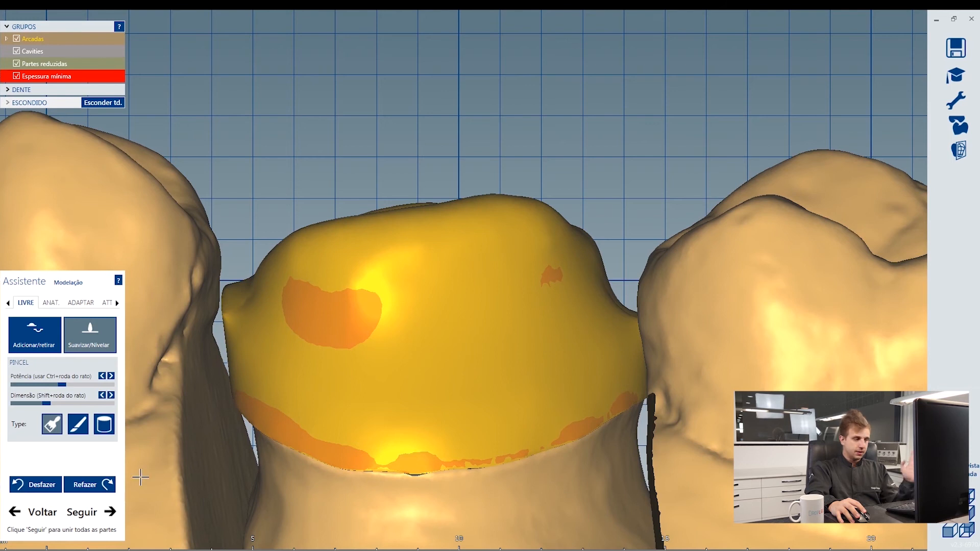
{"action": "left_click", "coordinate": [34, 485]}
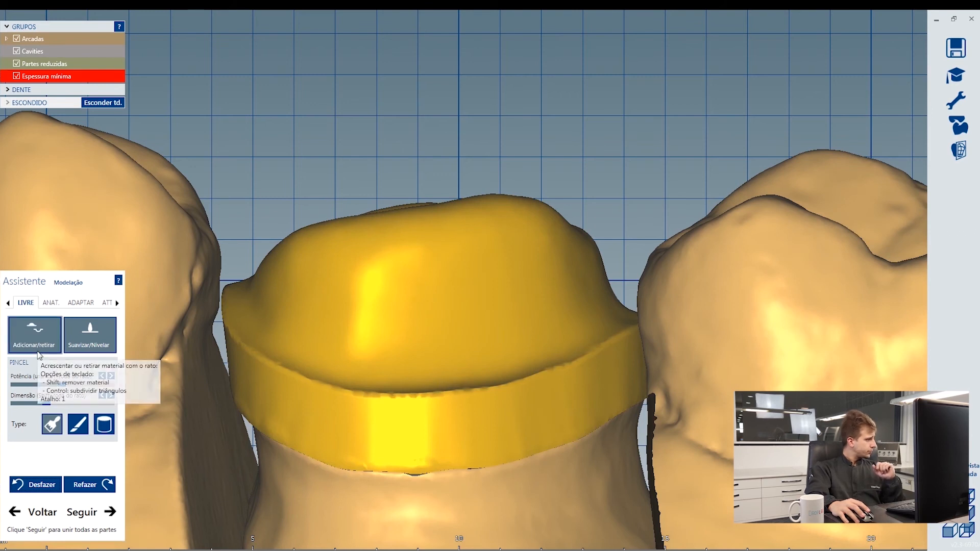
- Reshape the coping's upper edge beside the neighbouring molar with the Cusps, Whole tooth and Ridge zone tools, pulling it outward
{"action": "left_click", "coordinate": [50, 304]}
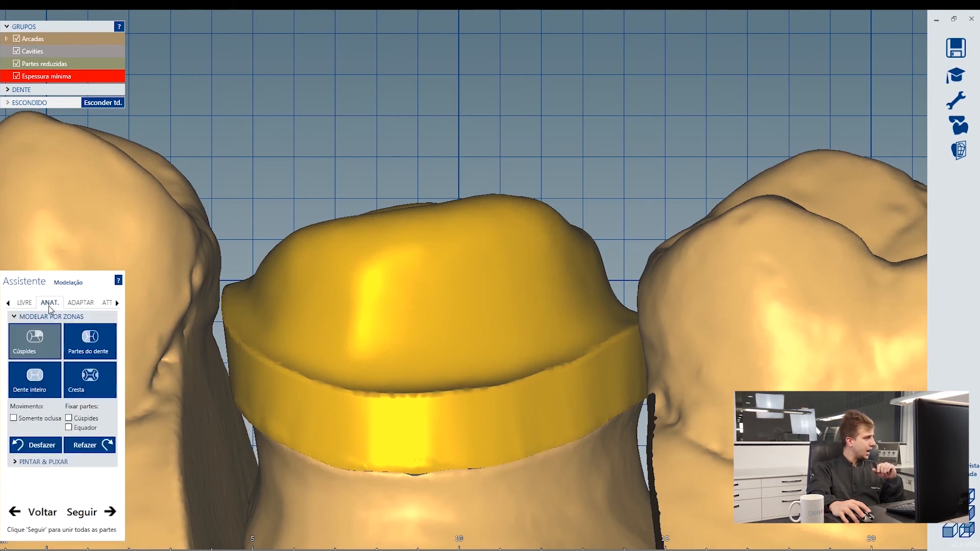
{"action": "mouse_move", "coordinate": [530, 207]}
{"action": "left_mouse_down"}
{"action": "mouse_move", "coordinate": [536, 173]}
{"action": "mouse_move", "coordinate": [535, 189]}
{"action": "left_mouse_up"}
{"action": "left_click", "coordinate": [111, 340]}
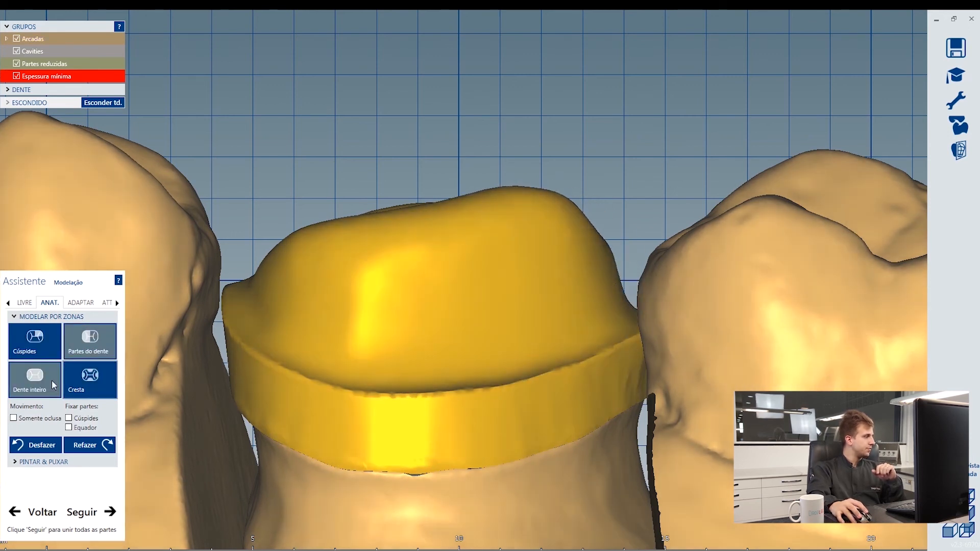
{"action": "left_click", "coordinate": [51, 381]}
{"action": "left_click_drag", "start_coordinate": [421, 296], "coordinate": [459, 299]}
{"action": "left_click", "coordinate": [108, 383]}
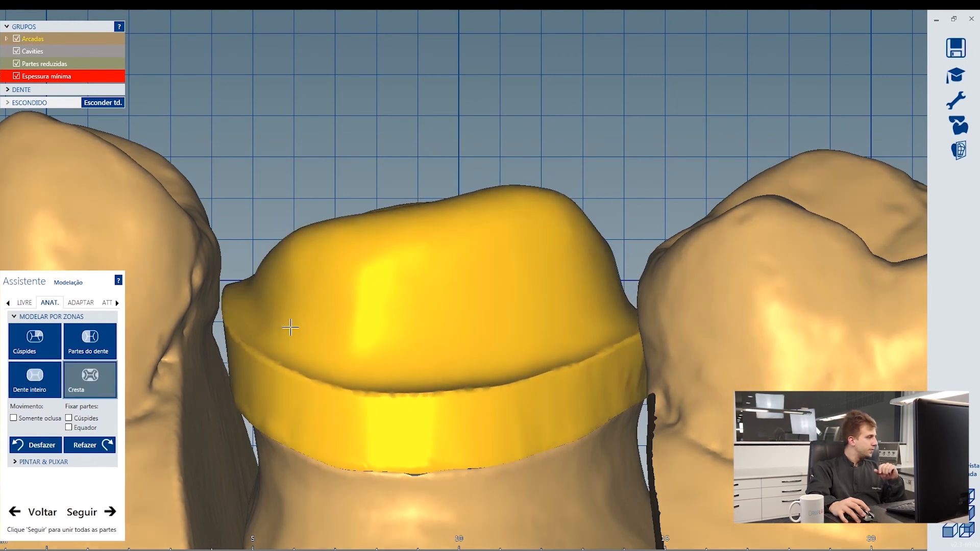
{"action": "left_click_drag", "start_coordinate": [539, 190], "coordinate": [580, 211]}
{"action": "left_click_drag", "start_coordinate": [577, 311], "coordinate": [593, 305]}
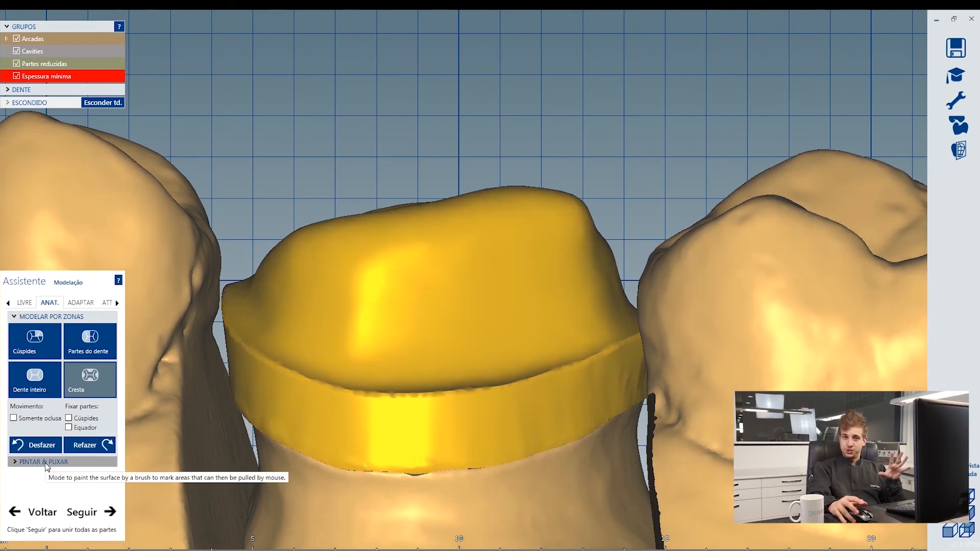
- Review the Paint & Pull, proximal adaptation and attachment options for modelling the coping
{"action": "left_click", "coordinate": [46, 462]}
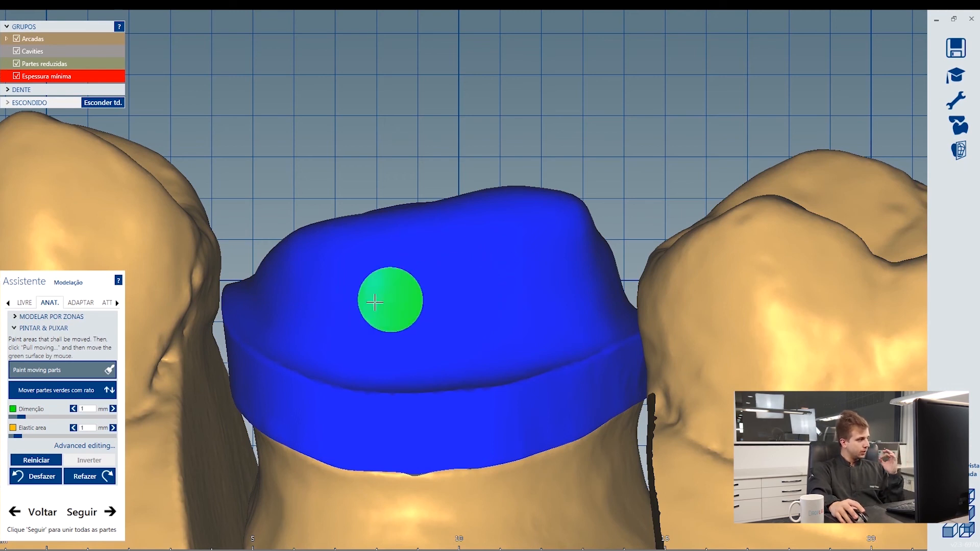
{"action": "left_click", "coordinate": [39, 317]}
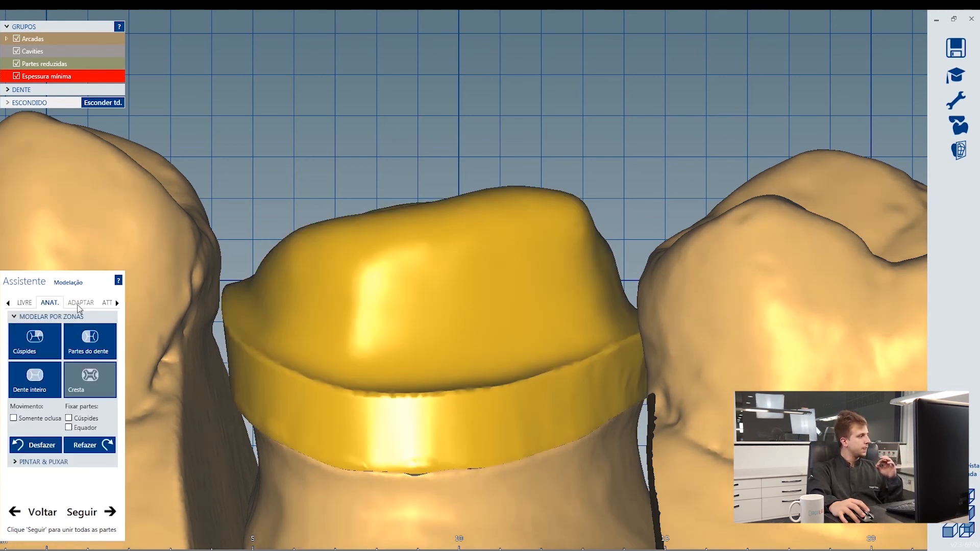
{"action": "left_click", "coordinate": [79, 304]}
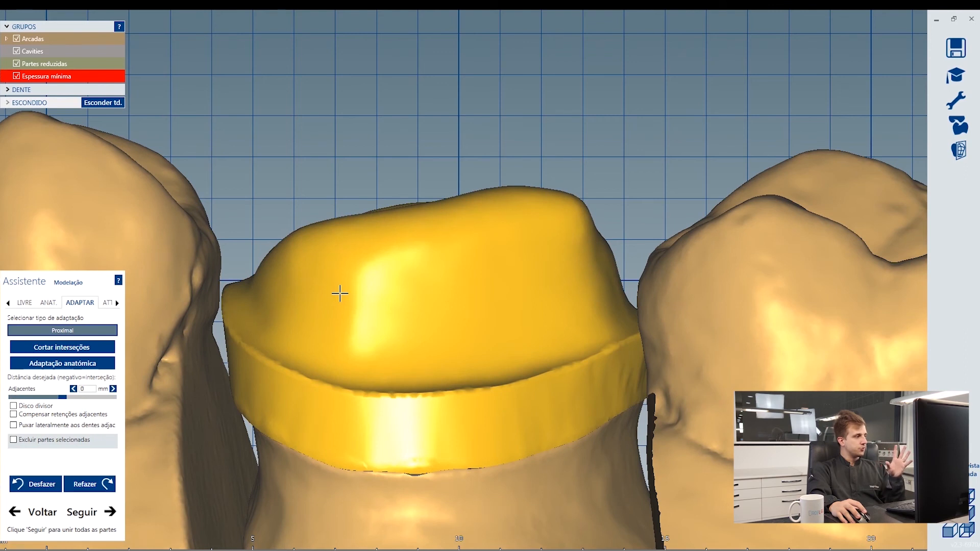
{"action": "left_click", "coordinate": [107, 303]}
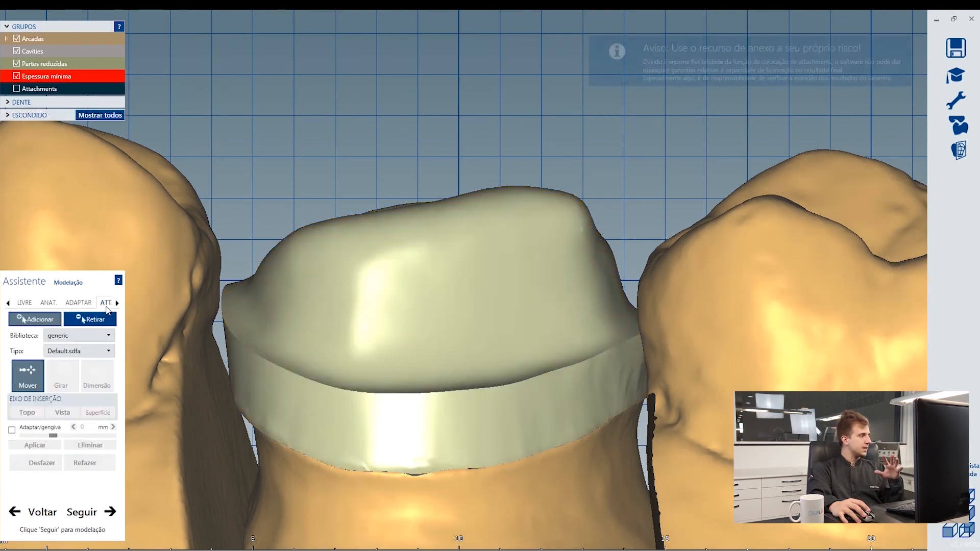
- Smooth the transition between the lingual band and the coping from several sides, and merge all parts
{"action": "left_click", "coordinate": [31, 302]}
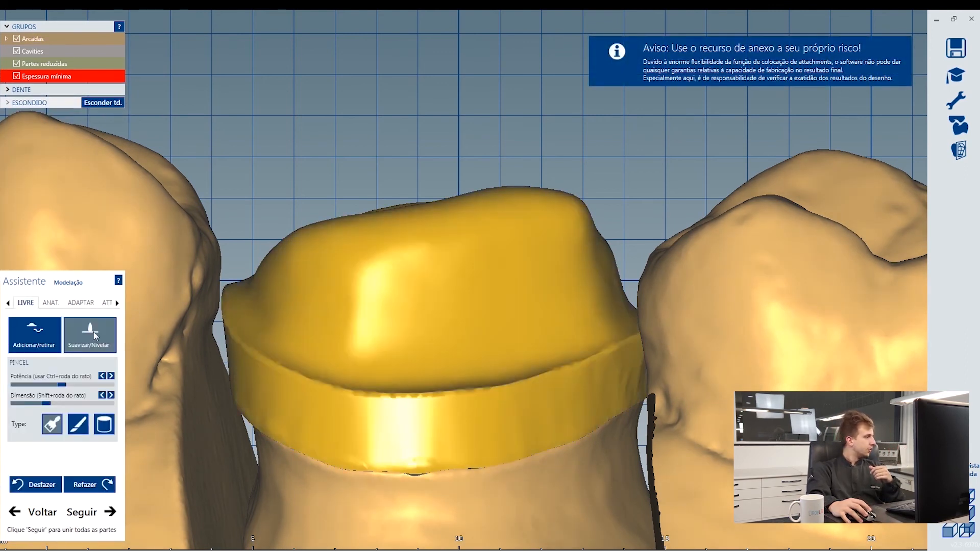
{"action": "left_click", "coordinate": [100, 344]}
{"action": "scroll", "coordinate": [304, 352], "scroll_direction": "down", "scroll_amount": 3}
{"action": "mouse_move", "coordinate": [300, 355]}
{"action": "left_mouse_down"}
{"action": "mouse_move", "coordinate": [425, 361]}
{"action": "mouse_move", "coordinate": [343, 378]}
{"action": "mouse_move", "coordinate": [461, 343]}
{"action": "left_mouse_up"}
{"action": "right_click_drag", "start_coordinate": [461, 344], "coordinate": [481, 365]}
{"action": "mouse_move", "coordinate": [481, 366]}
{"action": "left_mouse_down"}
{"action": "mouse_move", "coordinate": [397, 315]}
{"action": "mouse_move", "coordinate": [312, 357]}
{"action": "mouse_move", "coordinate": [298, 387]}
{"action": "mouse_move", "coordinate": [352, 373]}
{"action": "mouse_move", "coordinate": [492, 403]}
{"action": "mouse_move", "coordinate": [437, 437]}
{"action": "mouse_move", "coordinate": [421, 470]}
{"action": "mouse_move", "coordinate": [324, 467]}
{"action": "left_mouse_up"}
{"action": "right_click_drag", "start_coordinate": [324, 466], "coordinate": [324, 458]}
{"action": "scroll", "coordinate": [394, 400], "scroll_direction": "down", "scroll_amount": 3}
{"action": "mouse_move", "coordinate": [394, 400]}
{"action": "left_mouse_down"}
{"action": "mouse_move", "coordinate": [444, 361]}
{"action": "mouse_move", "coordinate": [444, 376]}
{"action": "mouse_move", "coordinate": [356, 393]}
{"action": "left_mouse_up"}
{"action": "mouse_move", "coordinate": [356, 393]}
{"action": "right_mouse_down"}
{"action": "mouse_move", "coordinate": [372, 432]}
{"action": "mouse_move", "coordinate": [366, 427]}
{"action": "right_mouse_up"}
{"action": "left_click", "coordinate": [97, 513]}
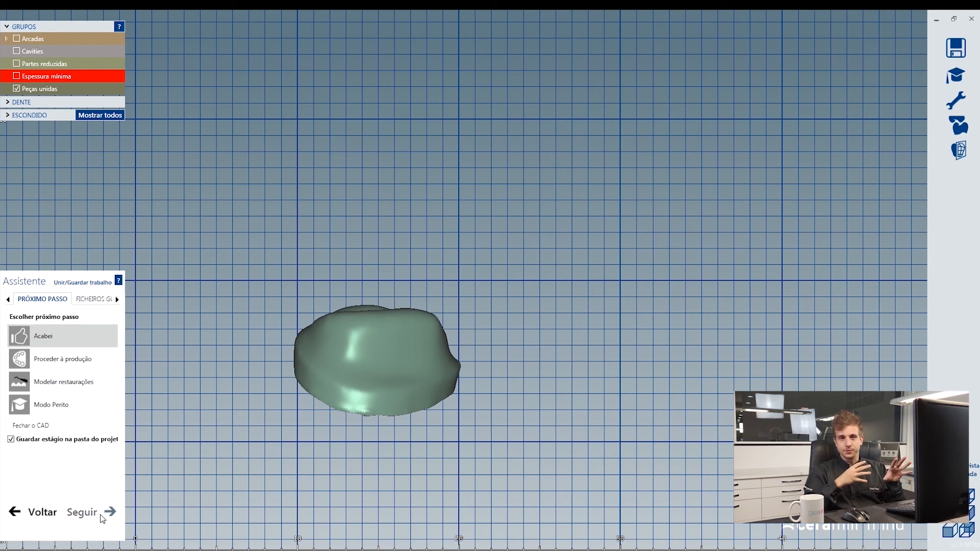
- Examine the merged coping's inner surface and margin up close, and view its outer wall
{"action": "right_click_drag", "start_coordinate": [444, 283], "coordinate": [435, 333]}
{"action": "scroll", "coordinate": [436, 332], "scroll_direction": "up", "scroll_amount": 3}
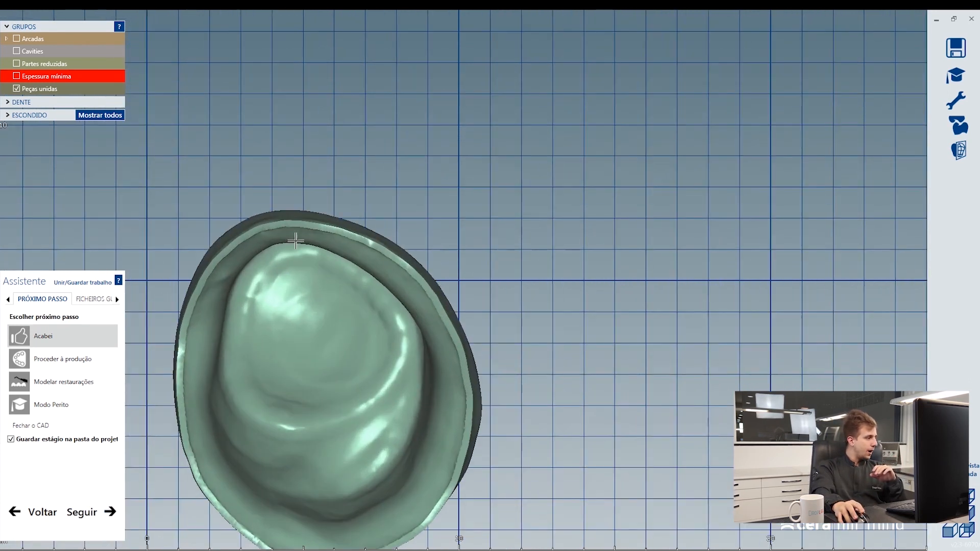
{"action": "scroll", "coordinate": [437, 389], "scroll_direction": "down", "scroll_amount": 1}
{"action": "scroll", "coordinate": [451, 405], "scroll_direction": "up", "scroll_amount": 2}
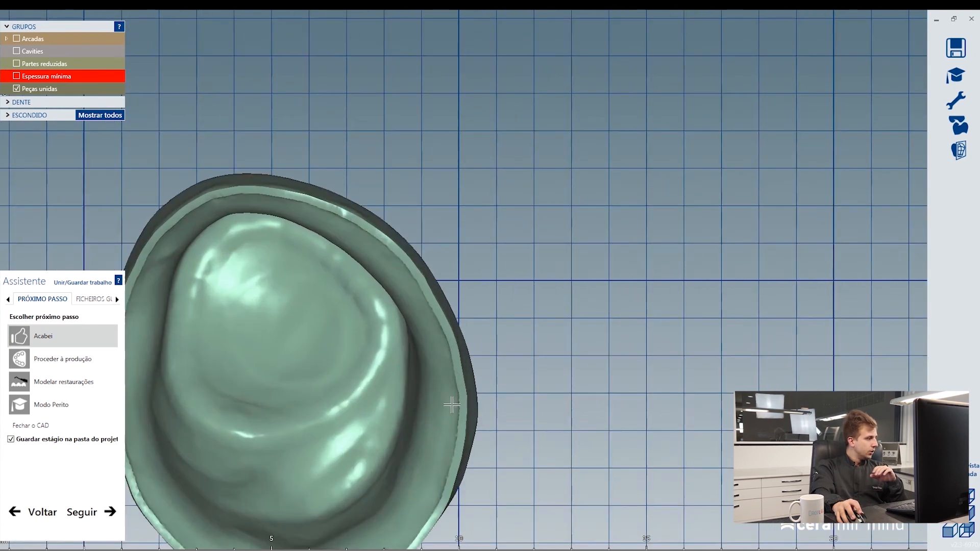
{"action": "scroll", "coordinate": [451, 404], "scroll_direction": "up", "scroll_amount": 2}
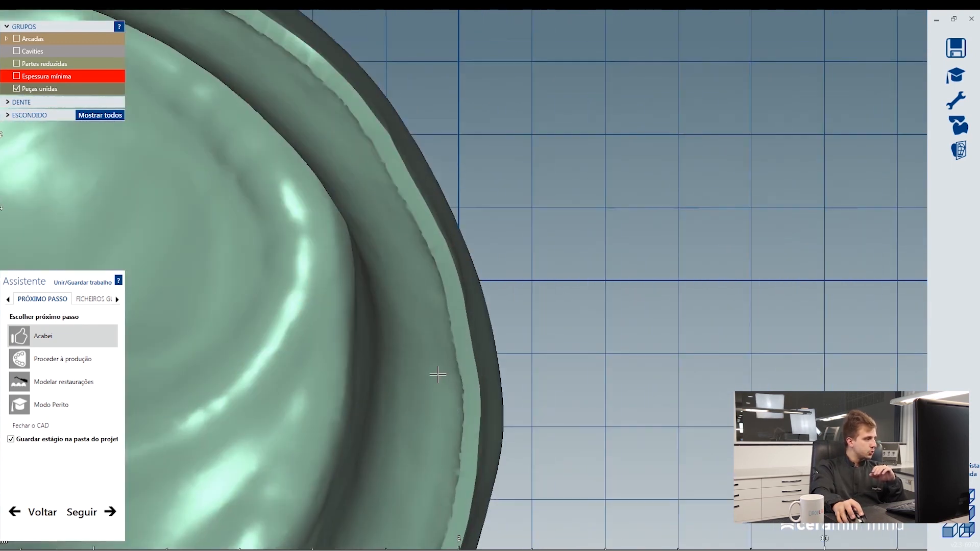
{"action": "scroll", "coordinate": [385, 374], "scroll_direction": "down", "scroll_amount": 4}
{"action": "right_click_drag", "start_coordinate": [350, 374], "coordinate": [343, 363]}
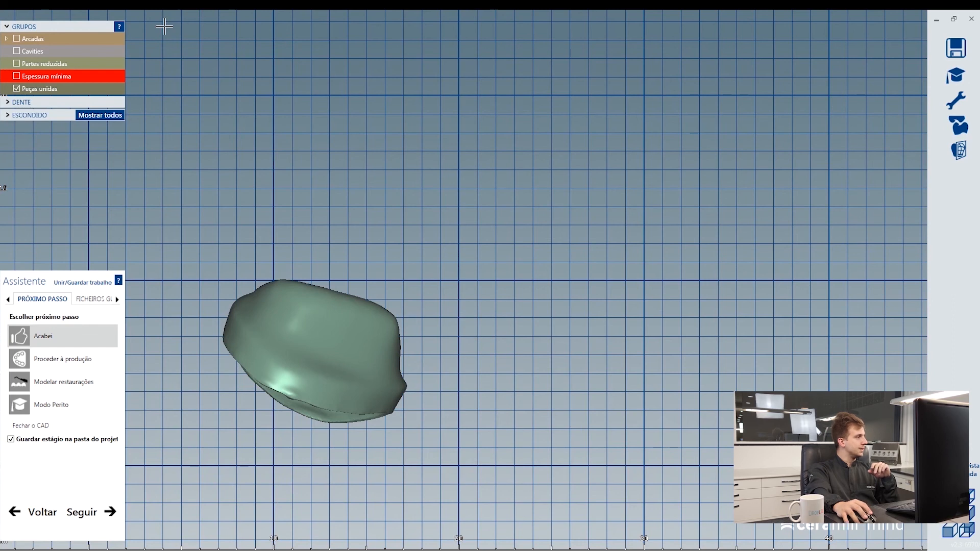
- Hide the merged parts, display the arches, and toggle the full arch and the tooth 16 preparation separately
{"action": "left_click", "coordinate": [17, 88]}
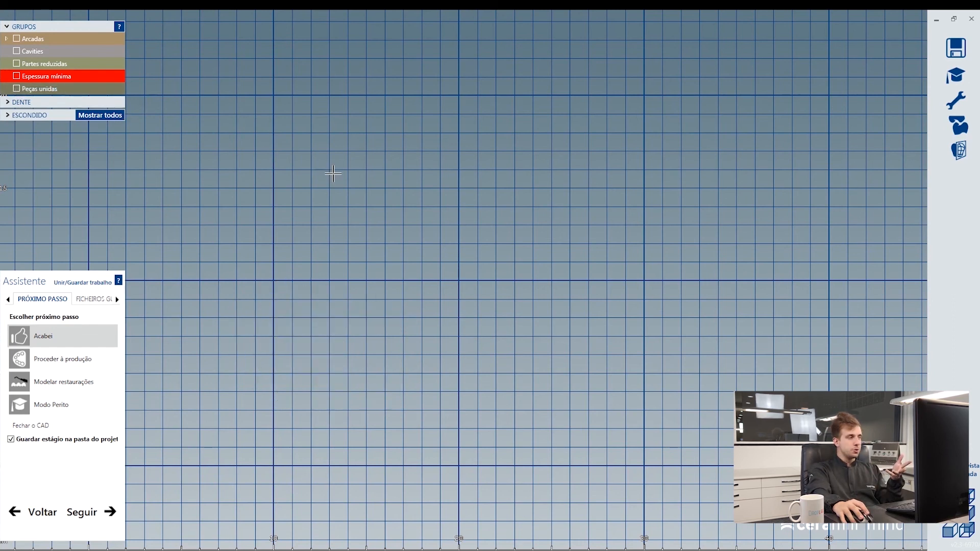
{"action": "left_click", "coordinate": [17, 39]}
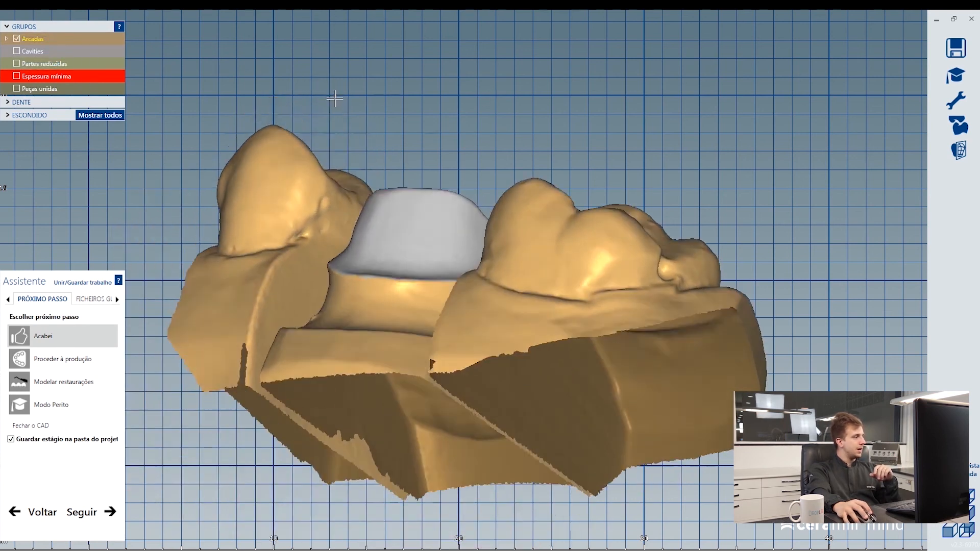
{"action": "left_click", "coordinate": [6, 39]}
{"action": "left_click", "coordinate": [27, 51]}
{"action": "left_click", "coordinate": [27, 63]}
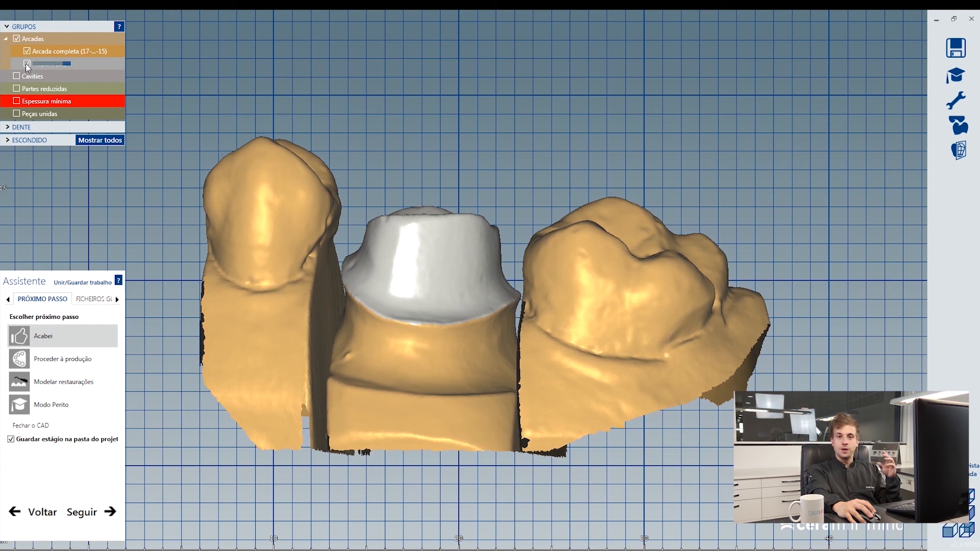
- Toggle the cavities, reduced parts and minimum thickness groups one by one to view each on the arch
{"action": "left_click", "coordinate": [19, 73]}
{"action": "left_click", "coordinate": [16, 76]}
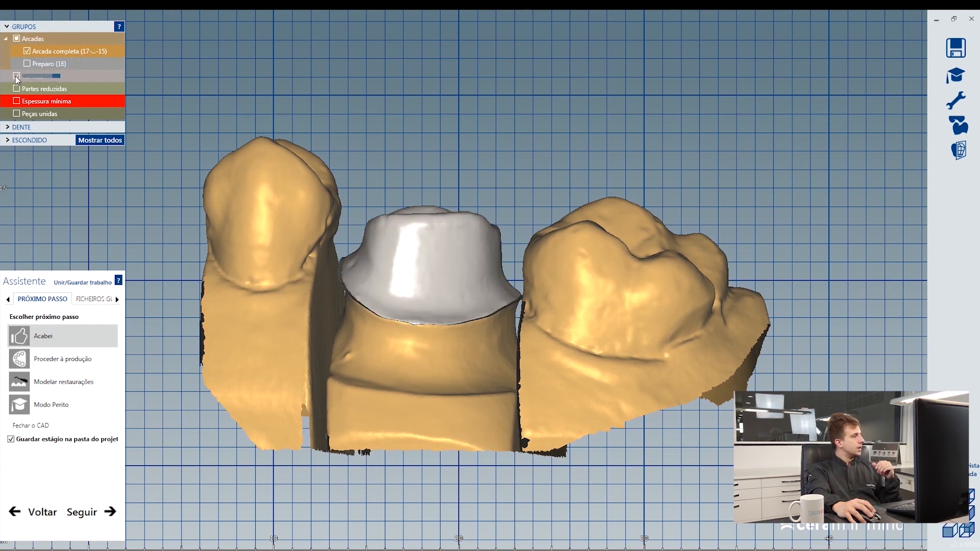
{"action": "left_click", "coordinate": [17, 89]}
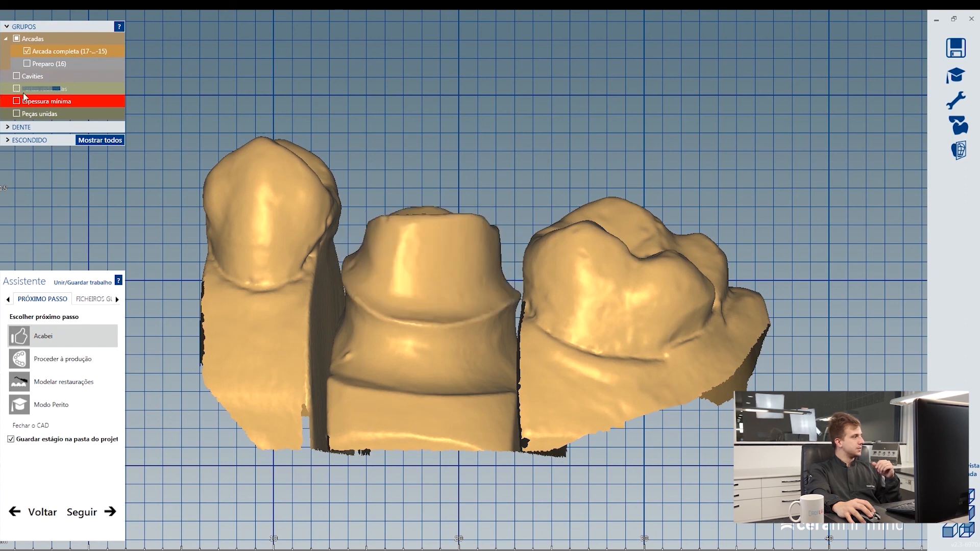
{"action": "left_click", "coordinate": [17, 102]}
{"action": "left_click", "coordinate": [16, 102]}
{"action": "left_click", "coordinate": [16, 102]}
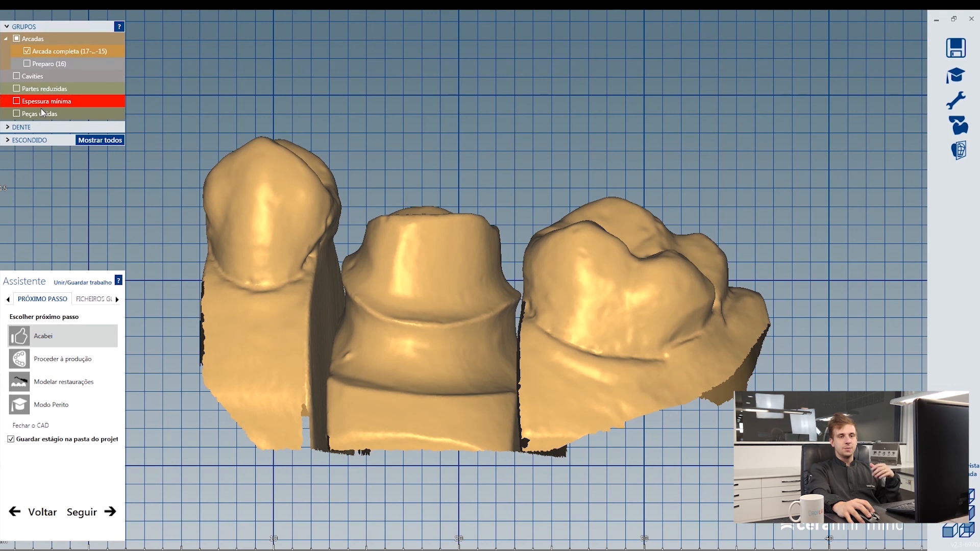
- Isolate the tooth 16 preparation by hiding the full arch, and view the preparation up close from the side
{"action": "left_click", "coordinate": [28, 52]}
{"action": "left_click", "coordinate": [27, 53]}
{"action": "left_click", "coordinate": [27, 52]}
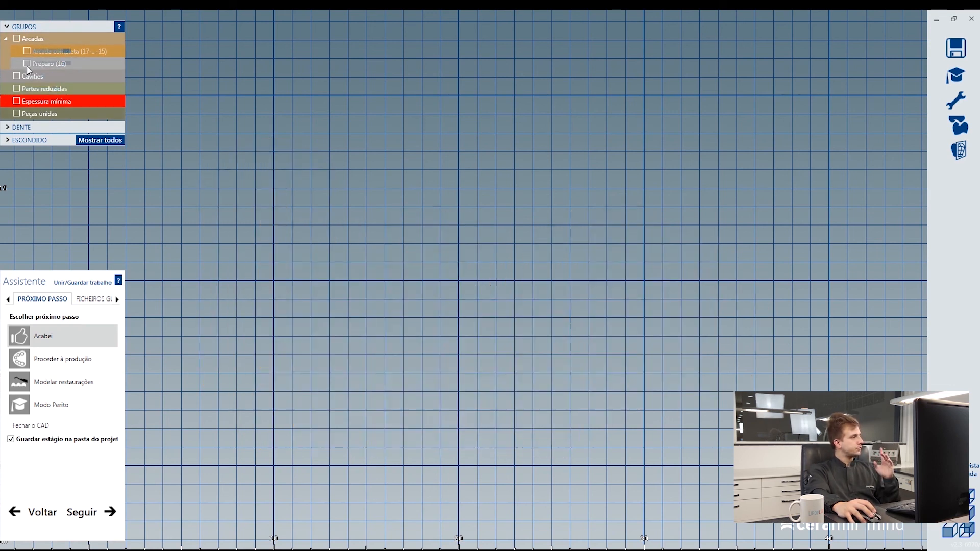
{"action": "left_click", "coordinate": [27, 64]}
{"action": "right_click_drag", "start_coordinate": [337, 176], "coordinate": [346, 184]}
{"action": "scroll", "coordinate": [519, 283], "scroll_direction": "up", "scroll_amount": 5}
{"action": "right_click_drag", "start_coordinate": [519, 284], "coordinate": [502, 273]}
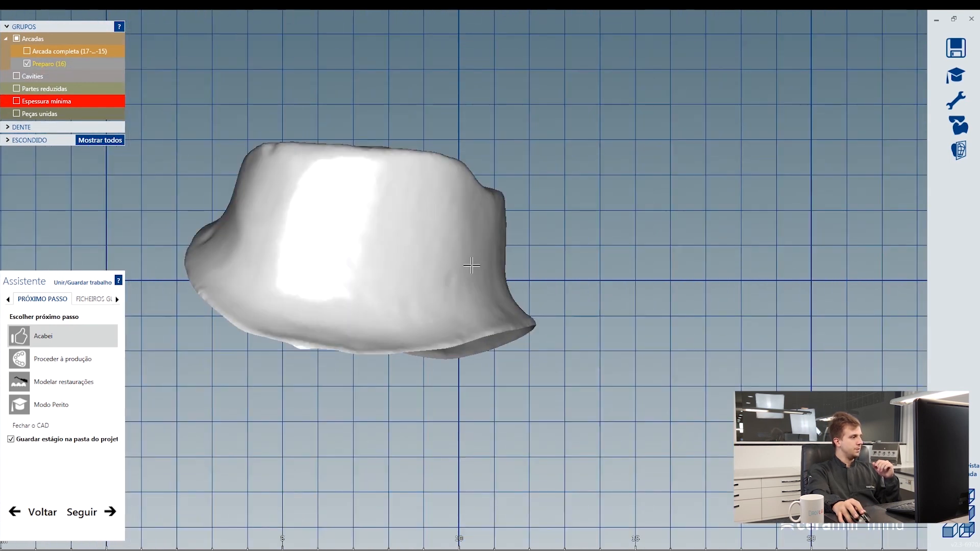
- Display the cavities over the tooth 16 preparation, add the reduced parts, and view the layers from the side and underneath
{"action": "left_click", "coordinate": [26, 78]}
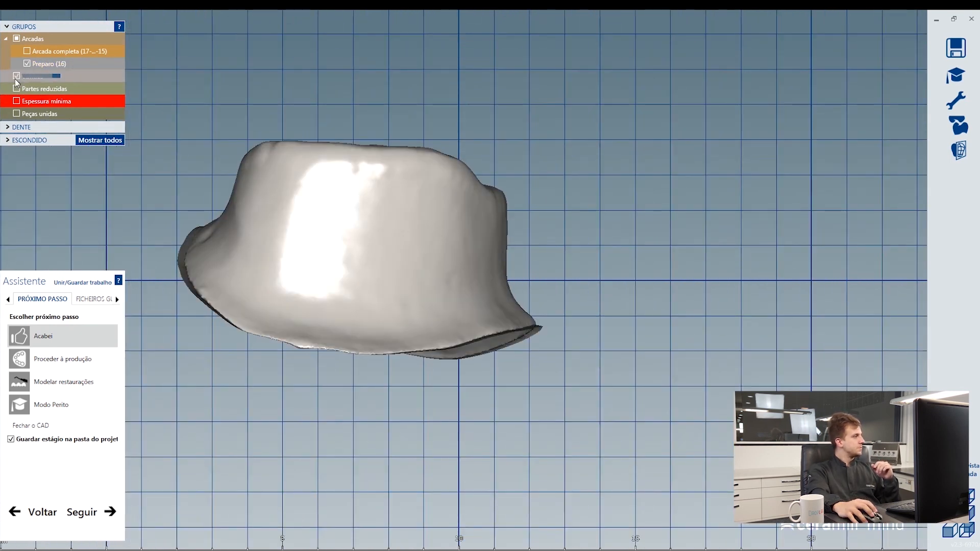
{"action": "right_click_drag", "start_coordinate": [184, 142], "coordinate": [217, 250]}
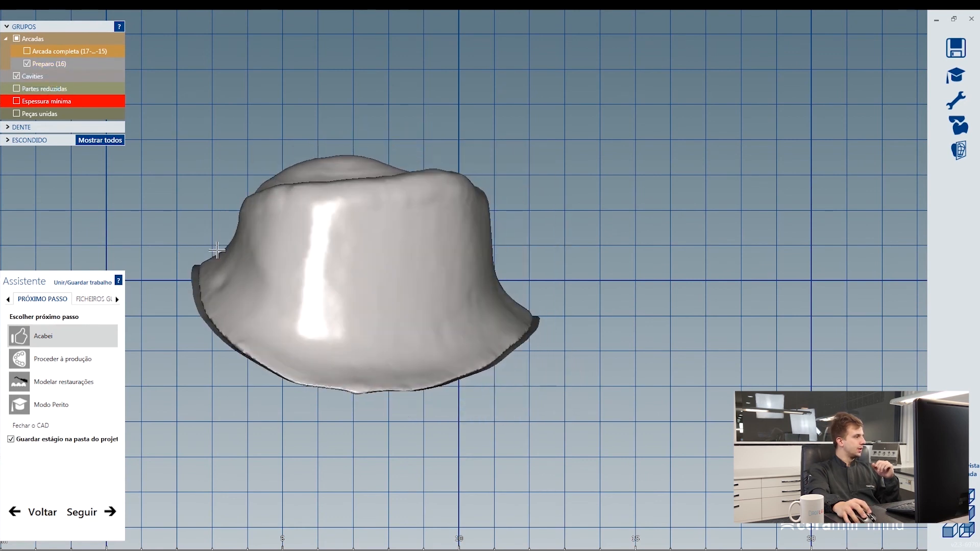
{"action": "scroll", "coordinate": [204, 263], "scroll_direction": "up", "scroll_amount": 3}
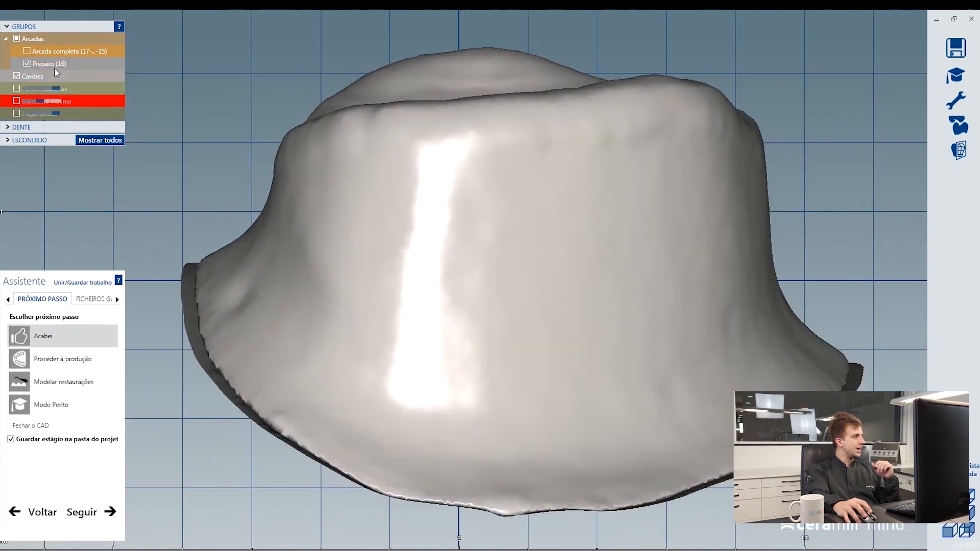
{"action": "left_click", "coordinate": [16, 89]}
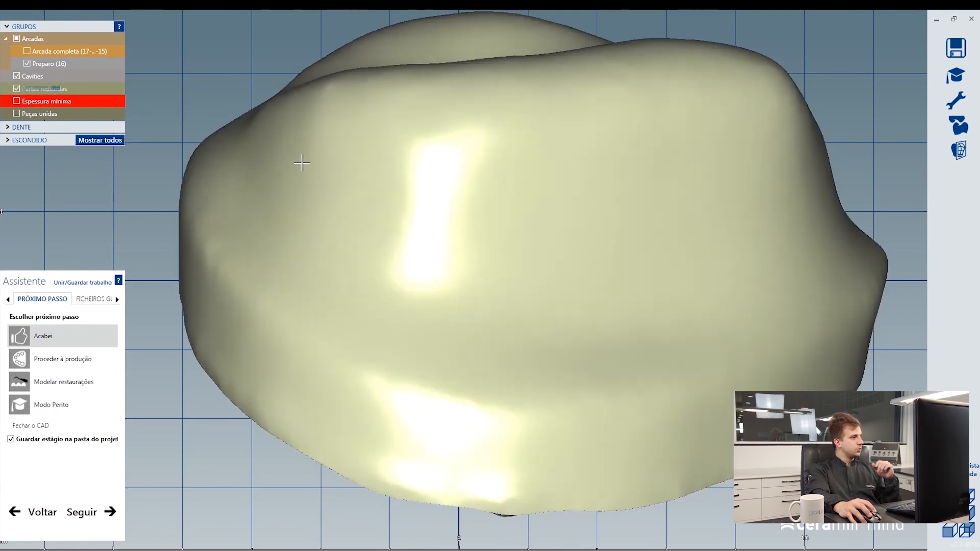
{"action": "scroll", "coordinate": [303, 164], "scroll_direction": "down", "scroll_amount": 5}
{"action": "right_click_drag", "start_coordinate": [381, 199], "coordinate": [381, 199]}
- Hide the tooth 16 preparation and view the coping's inner surface from underneath
{"action": "left_click", "coordinate": [27, 64]}
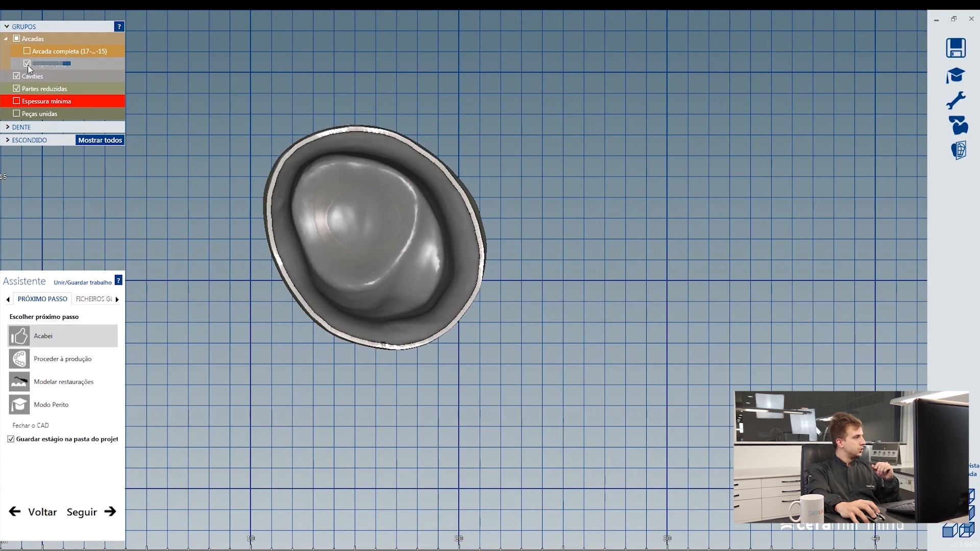
{"action": "left_click", "coordinate": [28, 65]}
{"action": "right_click_drag", "start_coordinate": [328, 161], "coordinate": [328, 162]}
- Display the minimum thickness group, toggle the reduced parts to compare them, and display the merged parts
{"action": "left_click", "coordinate": [18, 112]}
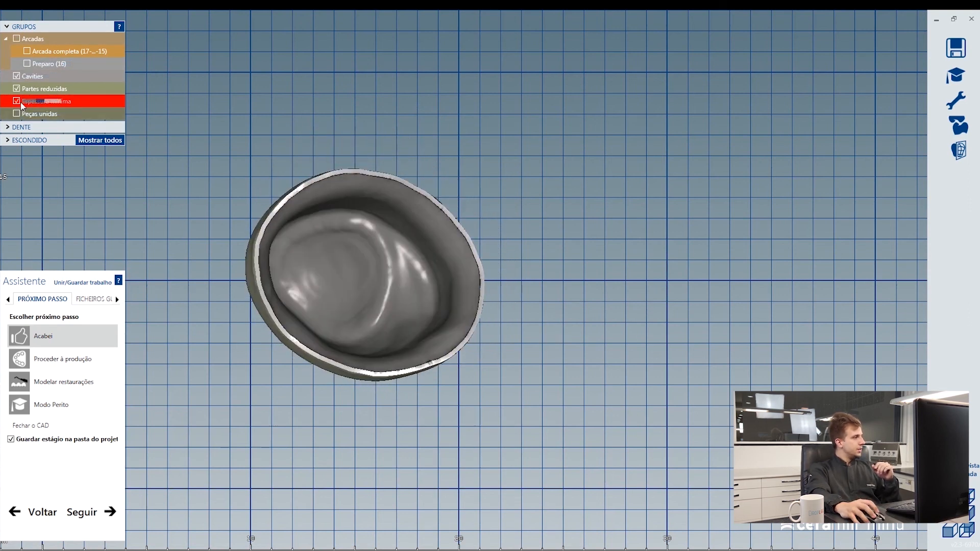
{"action": "left_click", "coordinate": [17, 89]}
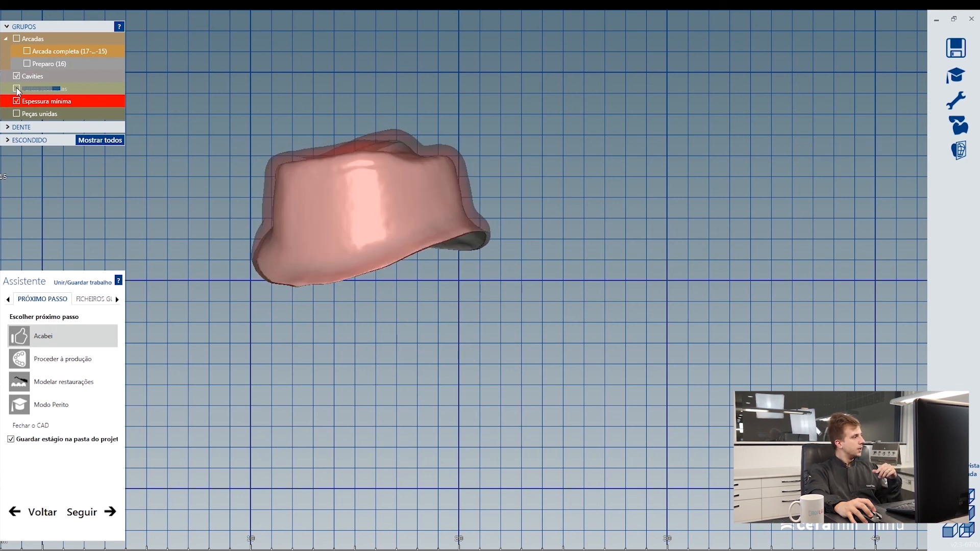
{"action": "left_click", "coordinate": [16, 113]}
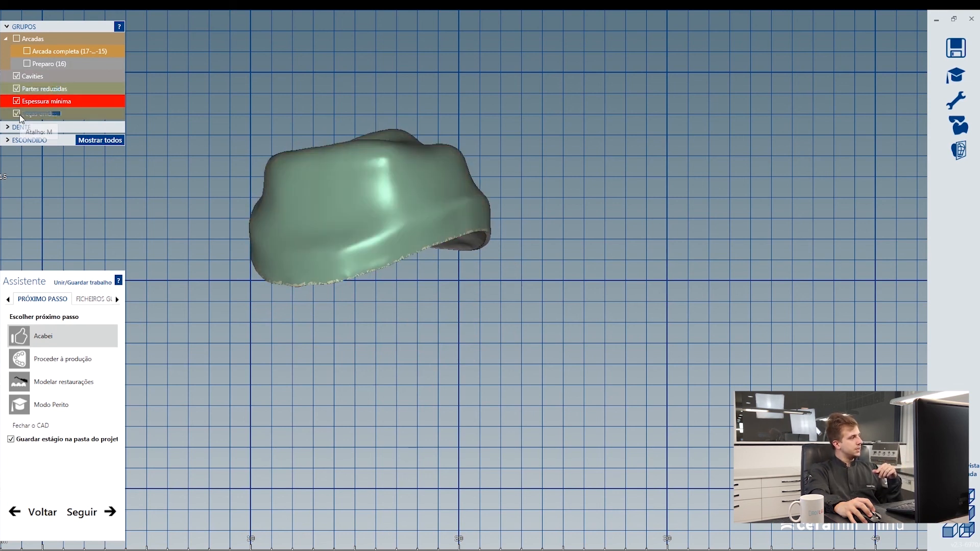
- Hide the cavities and reduced parts, and view the merged coping from the side
{"action": "mouse_move", "coordinate": [227, 145]}
{"action": "right_mouse_down"}
{"action": "mouse_move", "coordinate": [235, 160]}
{"action": "mouse_move", "coordinate": [219, 143]}
{"action": "right_mouse_up"}
{"action": "left_click", "coordinate": [19, 78]}
{"action": "left_click", "coordinate": [17, 88]}
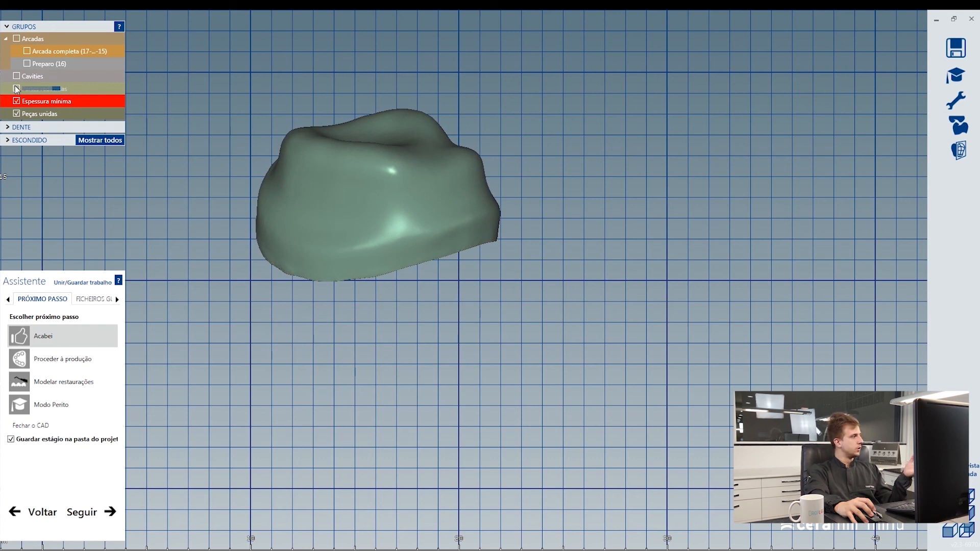
{"action": "right_click_drag", "start_coordinate": [357, 208], "coordinate": [497, 247]}
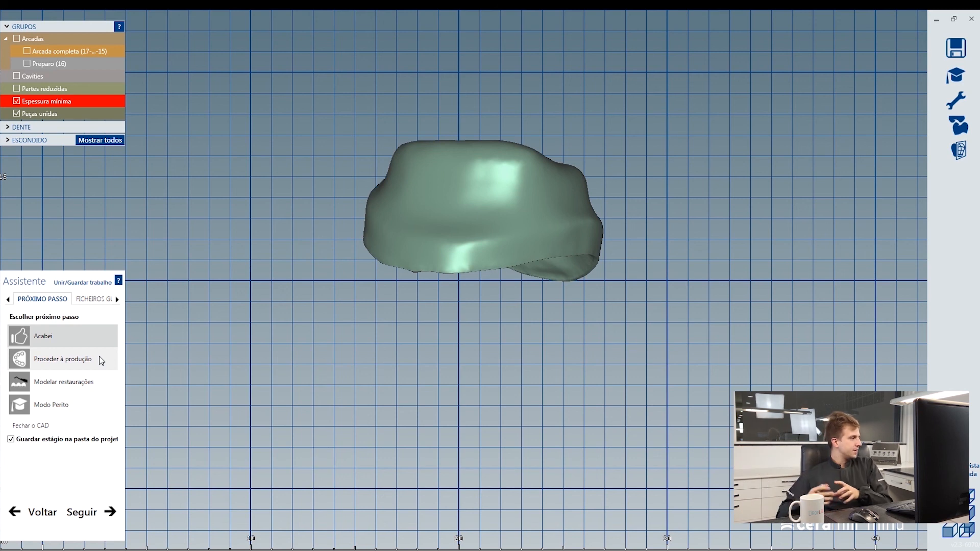
- Continue to modelling the merged restoration and choose the knife-shaped brush for freeform adding and removing of material
{"action": "left_click", "coordinate": [63, 388]}
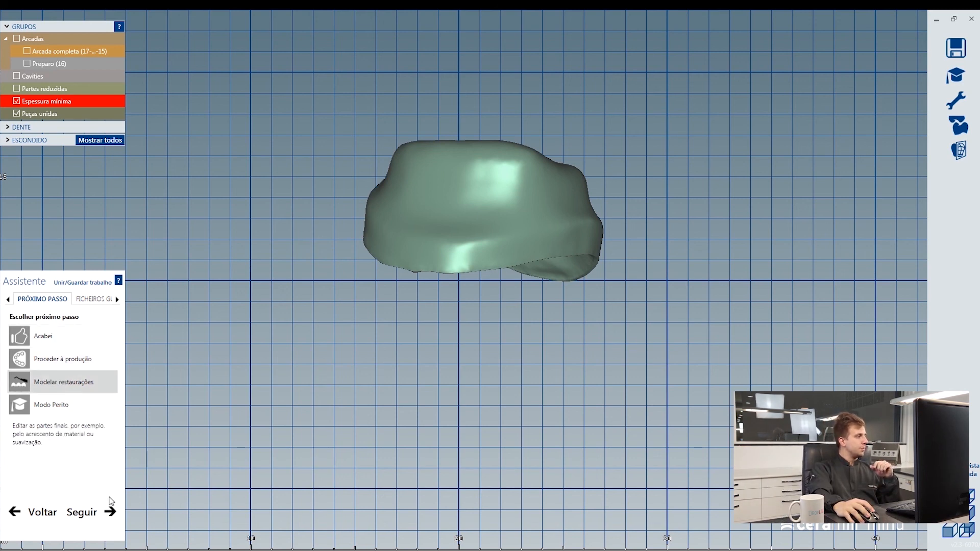
{"action": "left_click", "coordinate": [105, 512]}
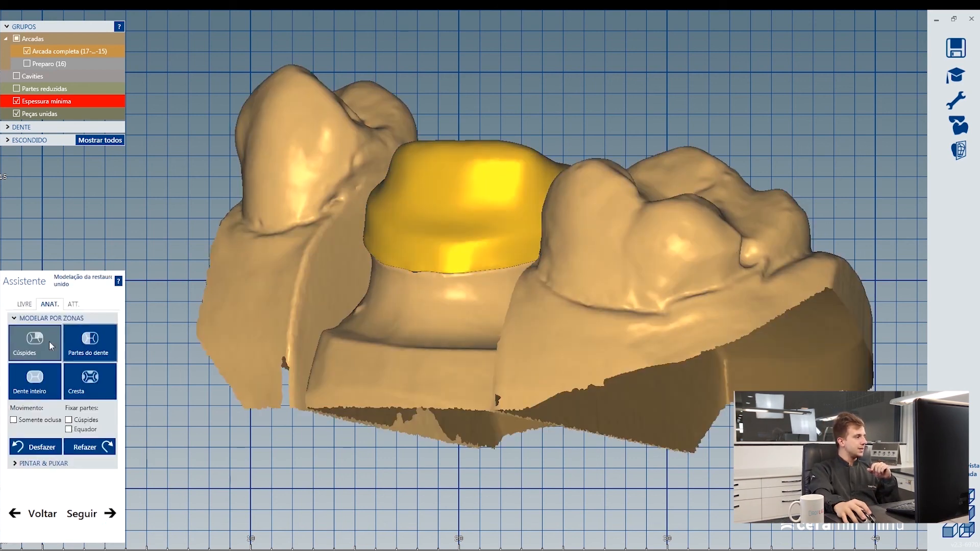
{"action": "left_click", "coordinate": [21, 307]}
{"action": "left_click", "coordinate": [77, 426]}
- Sculpt a smiley face with two round eyes and a curved mouth on the coping's outer wall
{"action": "mouse_move", "coordinate": [270, 352]}
{"action": "right_mouse_down"}
{"action": "mouse_move", "coordinate": [355, 319]}
{"action": "mouse_move", "coordinate": [416, 257]}
{"action": "right_mouse_up"}
{"action": "mouse_move", "coordinate": [474, 180]}
{"action": "left_mouse_down"}
{"action": "mouse_move", "coordinate": [437, 191]}
{"action": "mouse_move", "coordinate": [461, 210]}
{"action": "mouse_move", "coordinate": [461, 182]}
{"action": "mouse_move", "coordinate": [452, 186]}
{"action": "left_mouse_up"}
{"action": "mouse_move", "coordinate": [534, 187]}
{"action": "left_mouse_down"}
{"action": "mouse_move", "coordinate": [515, 190]}
{"action": "mouse_move", "coordinate": [519, 213]}
{"action": "mouse_move", "coordinate": [544, 194]}
{"action": "mouse_move", "coordinate": [531, 189]}
{"action": "left_mouse_up"}
{"action": "mouse_move", "coordinate": [460, 243]}
{"action": "left_mouse_down"}
{"action": "mouse_move", "coordinate": [498, 258]}
{"action": "mouse_move", "coordinate": [527, 238]}
{"action": "left_mouse_up"}
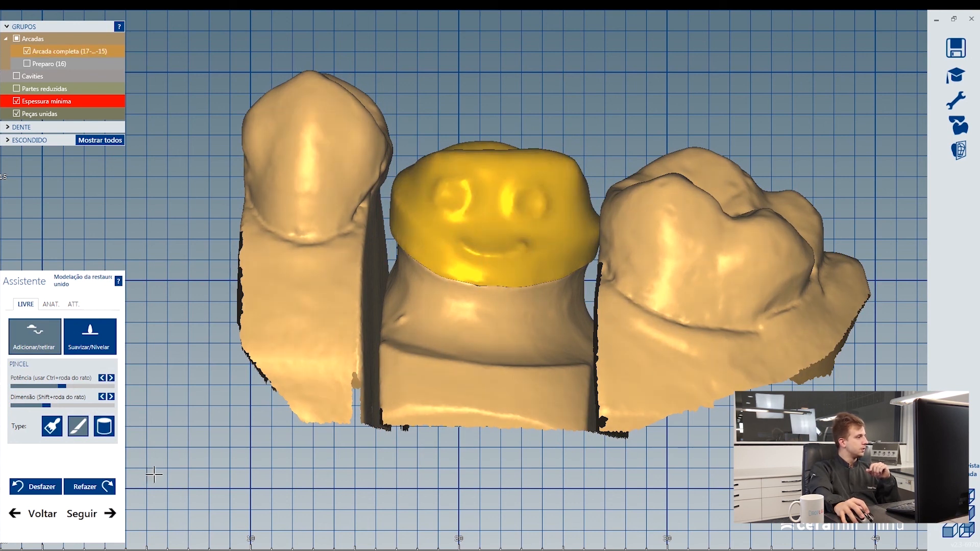
- Finish modelling by saving the changes to the coping's STL file, and switch from the assistant to expert mode (Modo Perito)
{"action": "left_click", "coordinate": [90, 513]}
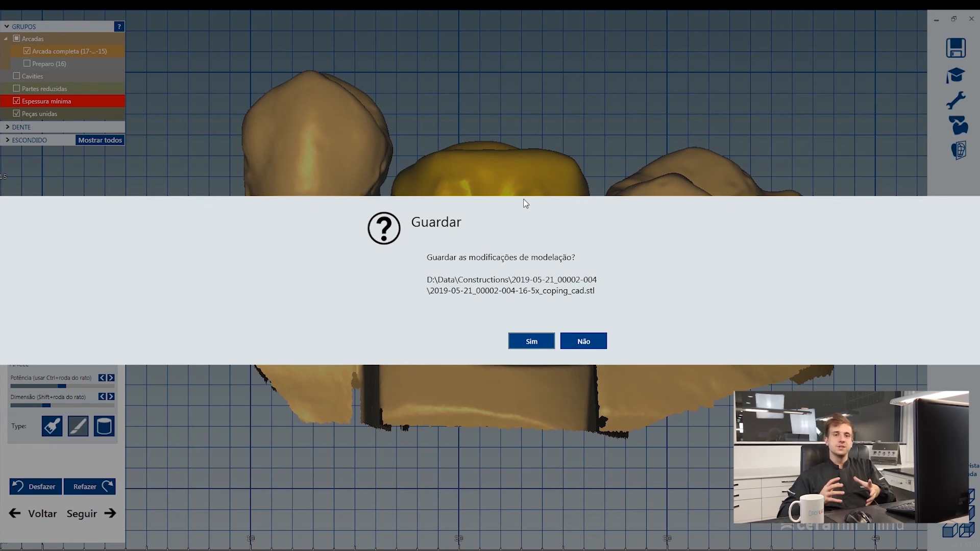
{"action": "left_click", "coordinate": [531, 341]}
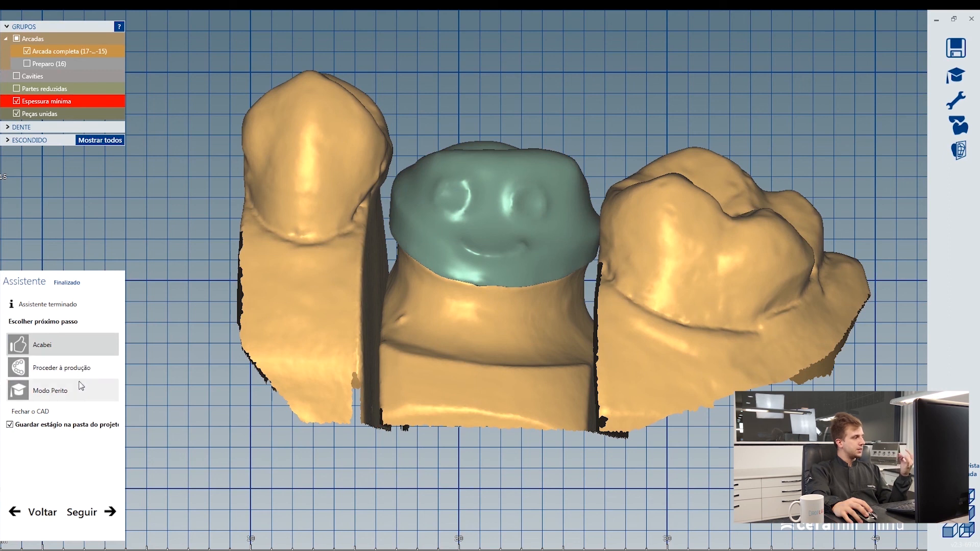
{"action": "left_click", "coordinate": [80, 390]}
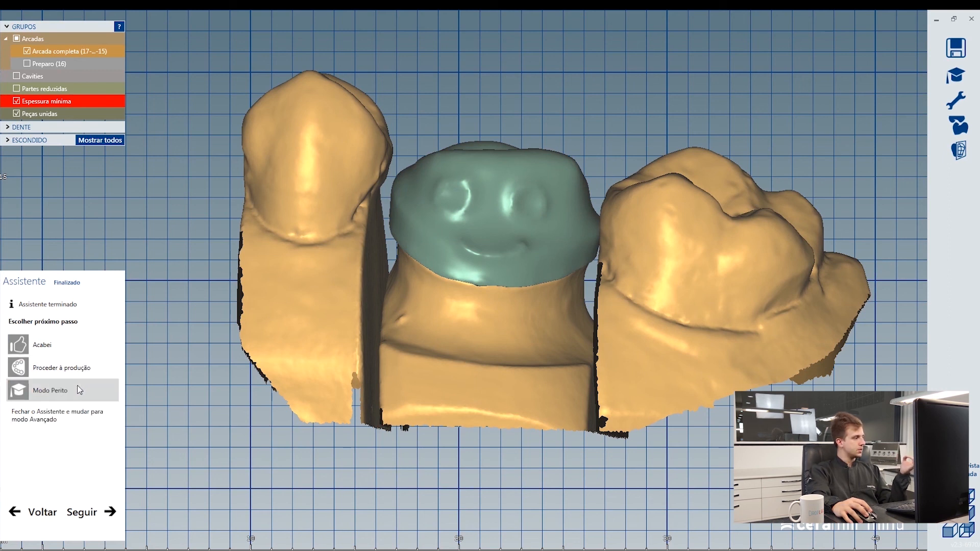
{"action": "left_click", "coordinate": [80, 513]}
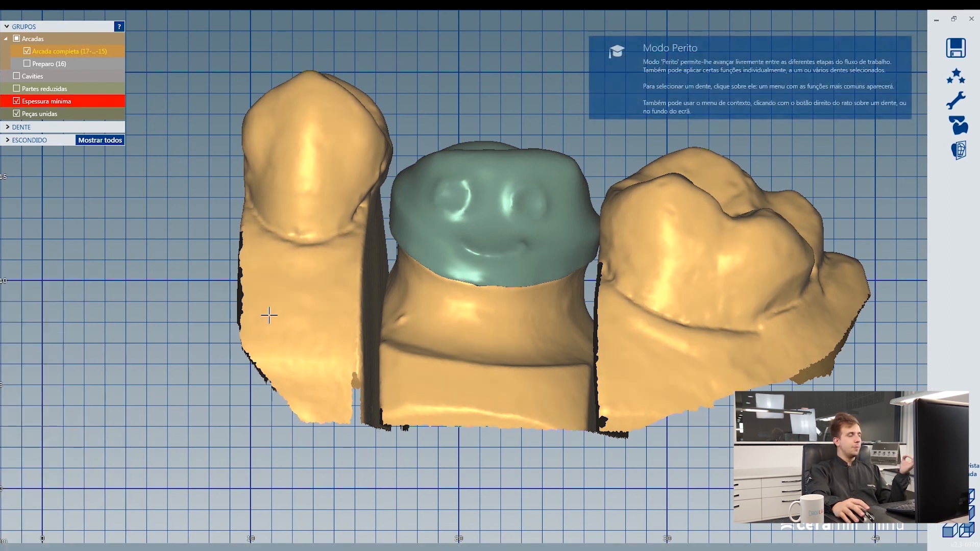